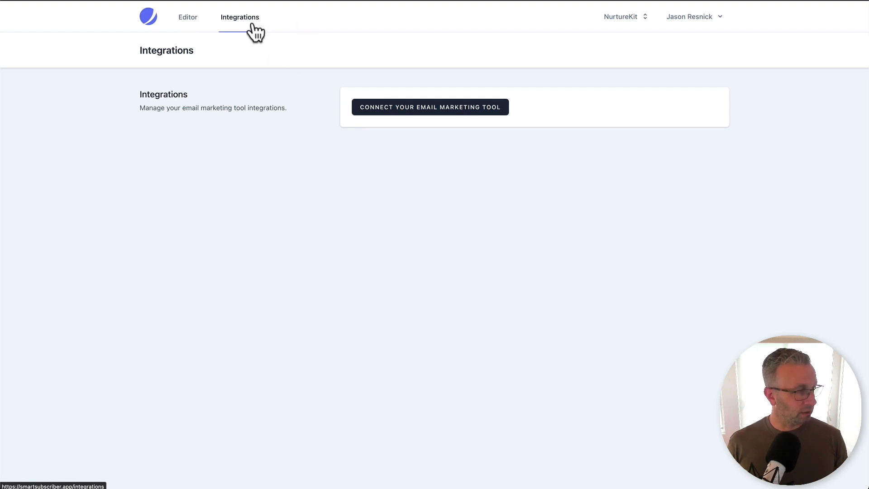
Start connecting an email marketing tool and choose ConvertKit as the tool.
left_click(437, 111)
left_click(433, 119)
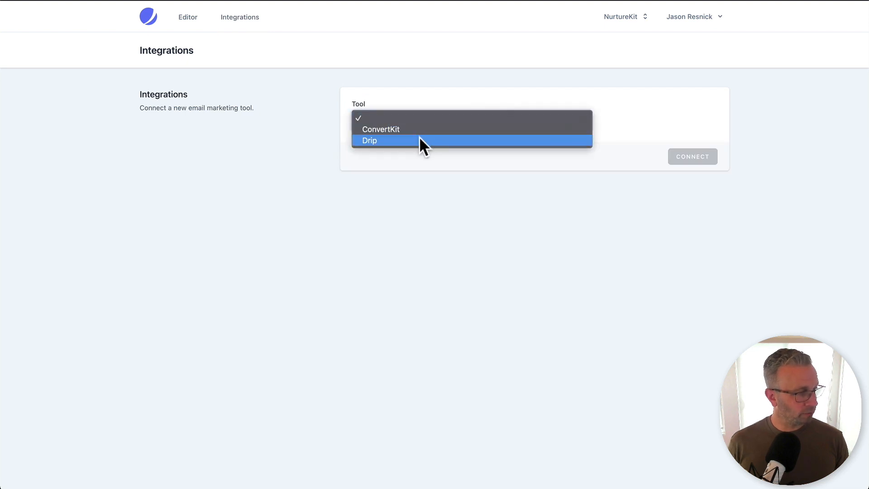
left_click(419, 129)
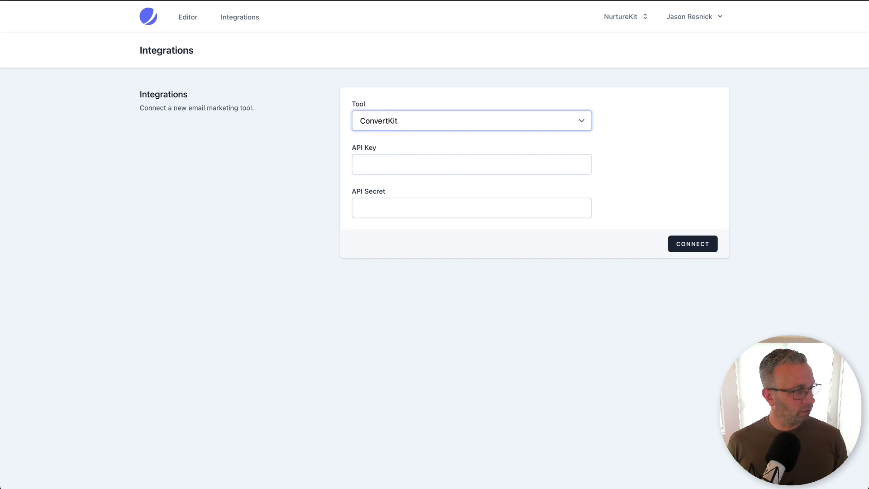
Switch to ConvertKit and copy the API key and API secret from the Advanced account settings.
key("ctrl+Tab")
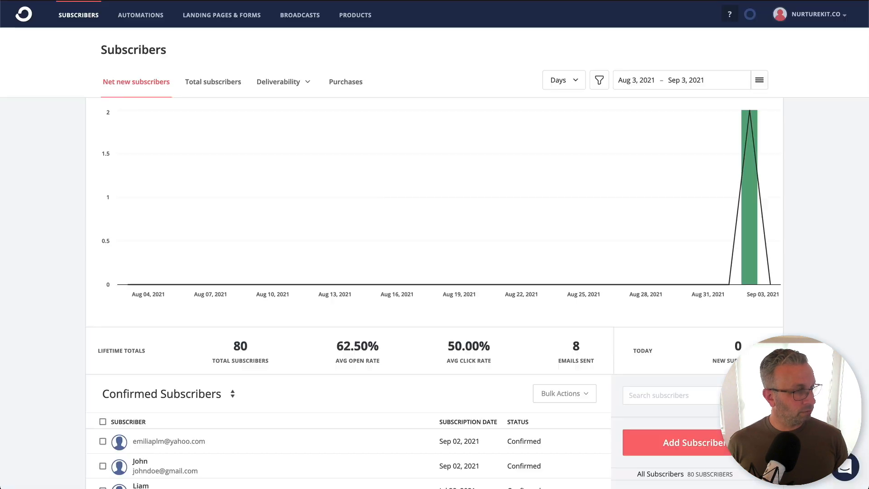
left_click(813, 20)
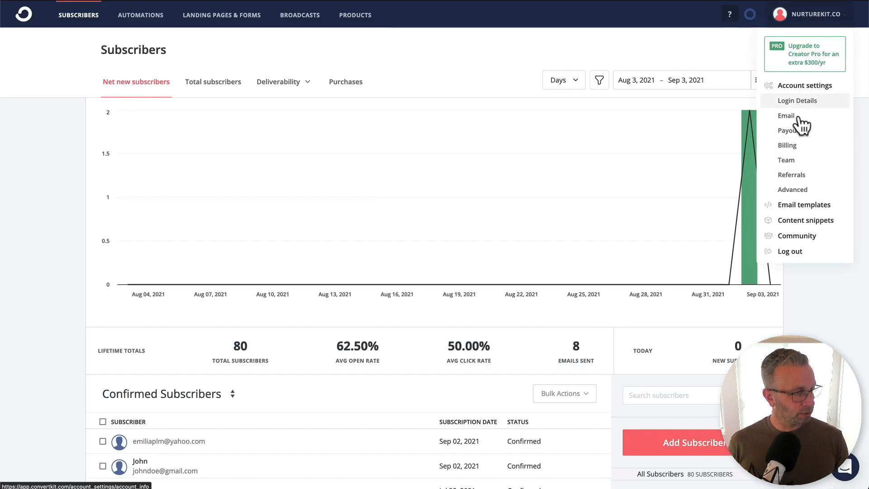
left_click(797, 190)
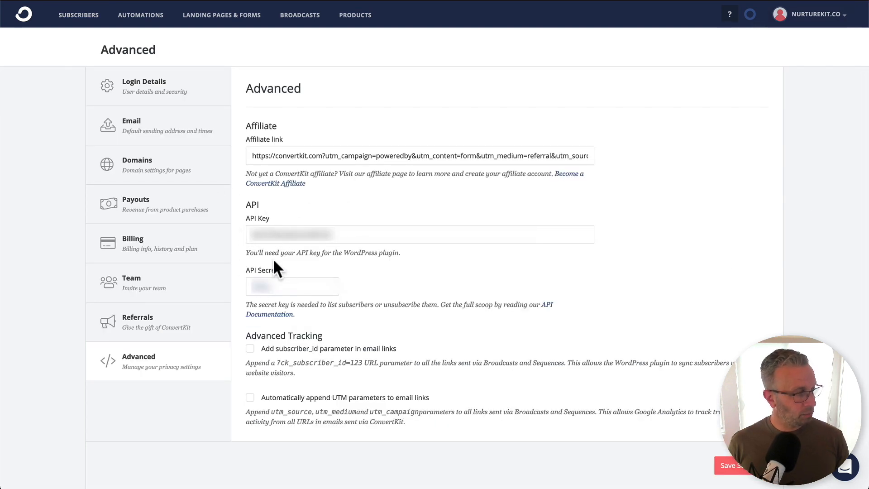
left_click(291, 235)
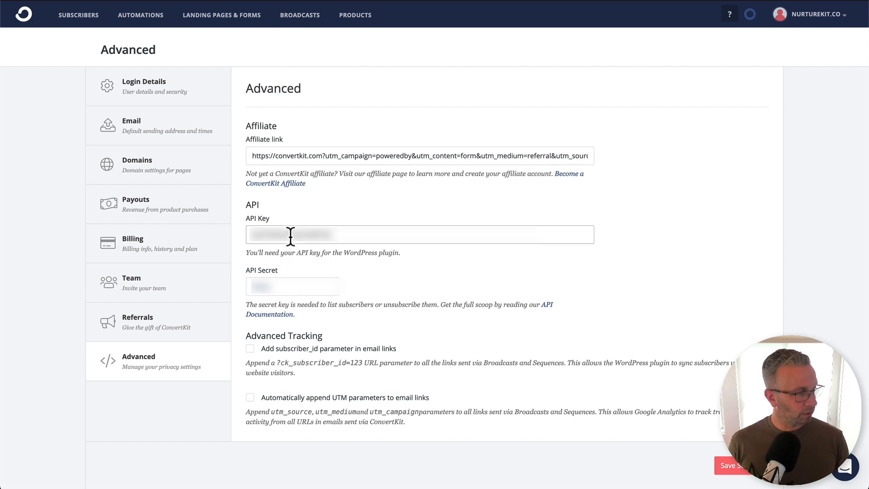
double_click(290, 235)
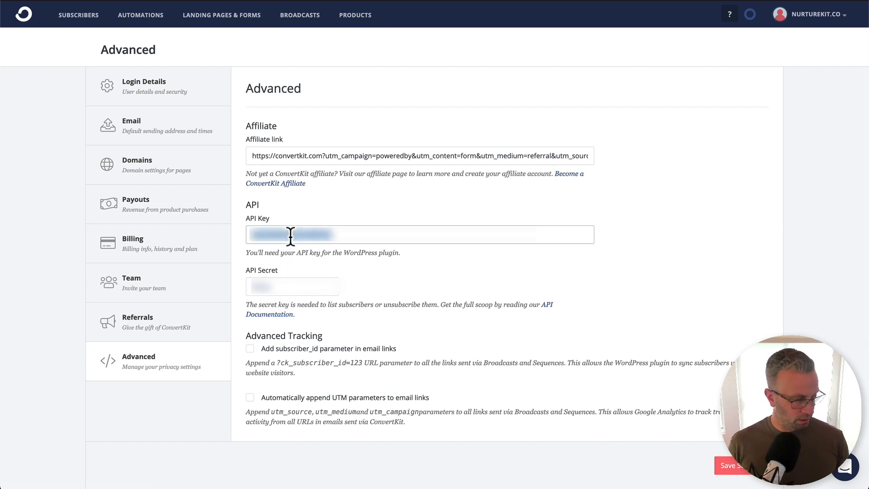
left_click(264, 290)
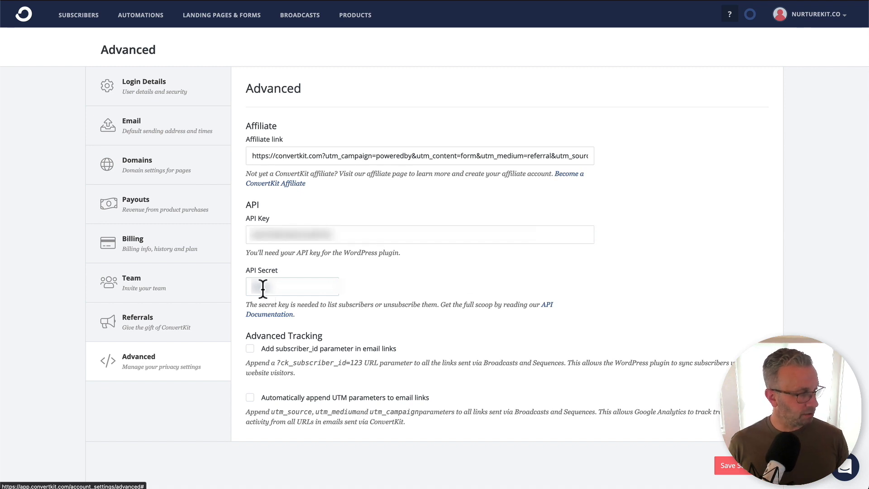
double_click(268, 286)
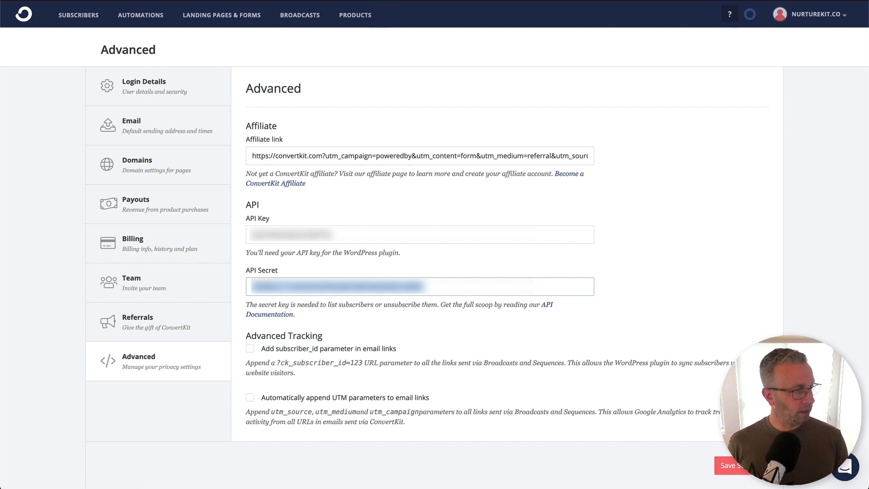
Return to SmartSubscriber, paste the ConvertKit API secret and API key into their fields, and connect the integration.
key("ctrl+shift+Tab")
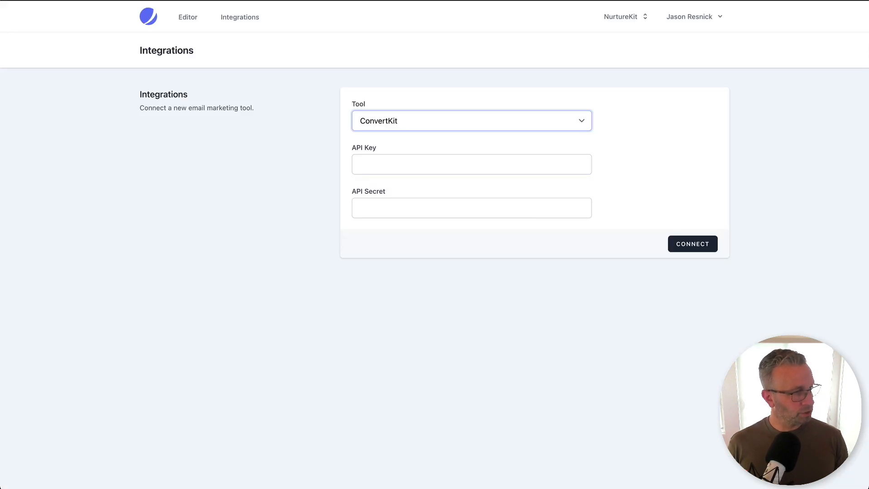
left_click(372, 207)
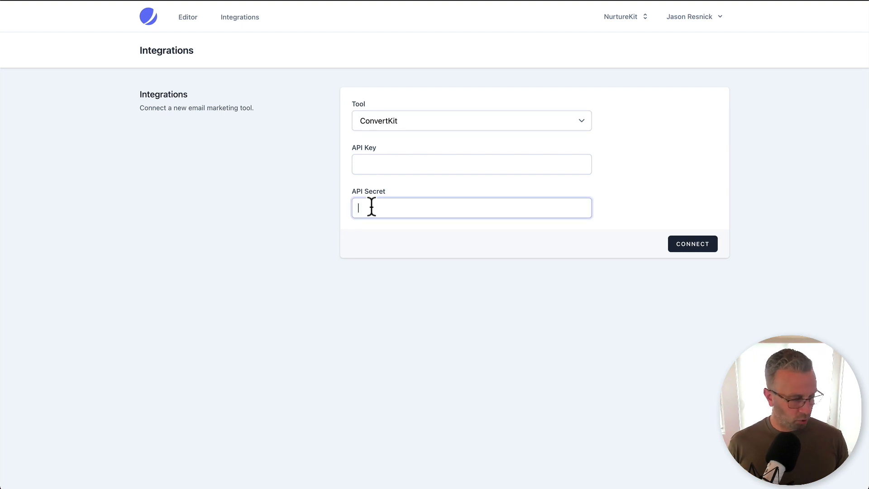
key("ctrl+v")
left_click(373, 165)
key("ctrl+v")
left_click(692, 245)
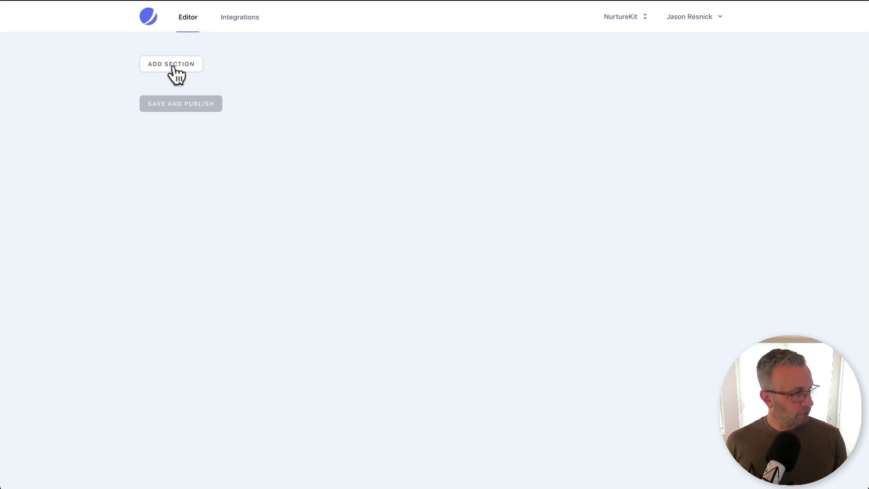
Add a section titled "Product Launches & Updates" without a description and save it.
left_click(174, 67)
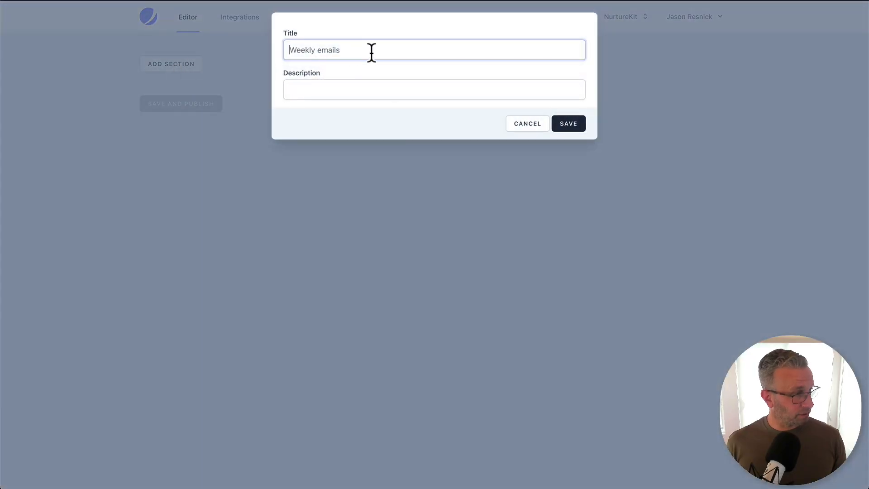
left_click(373, 51)
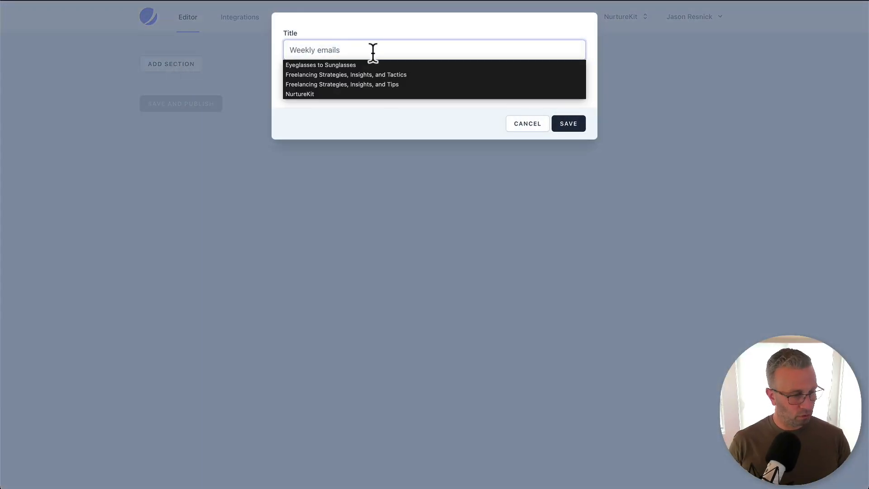
type("Product")
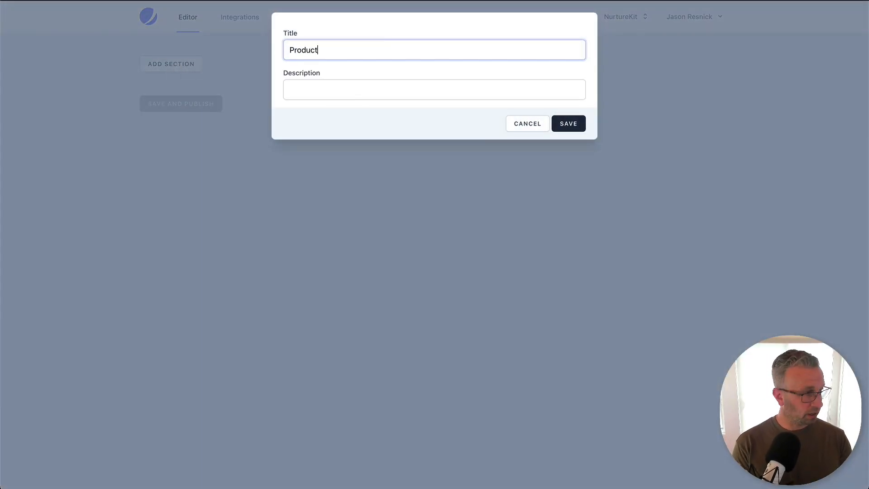
type(" Launches ")
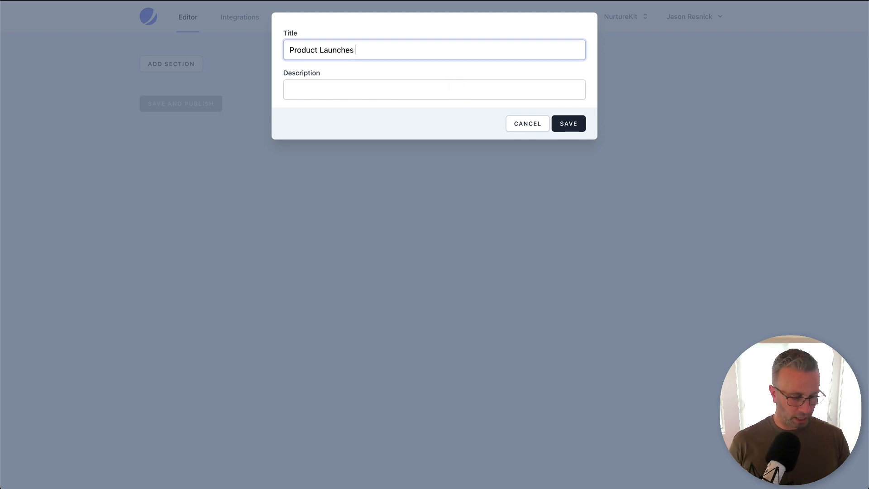
type("& Updates")
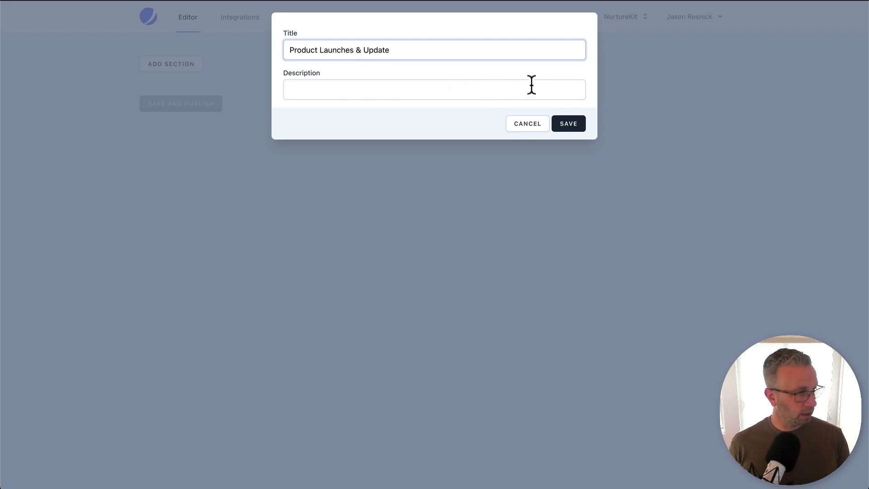
left_click(565, 123)
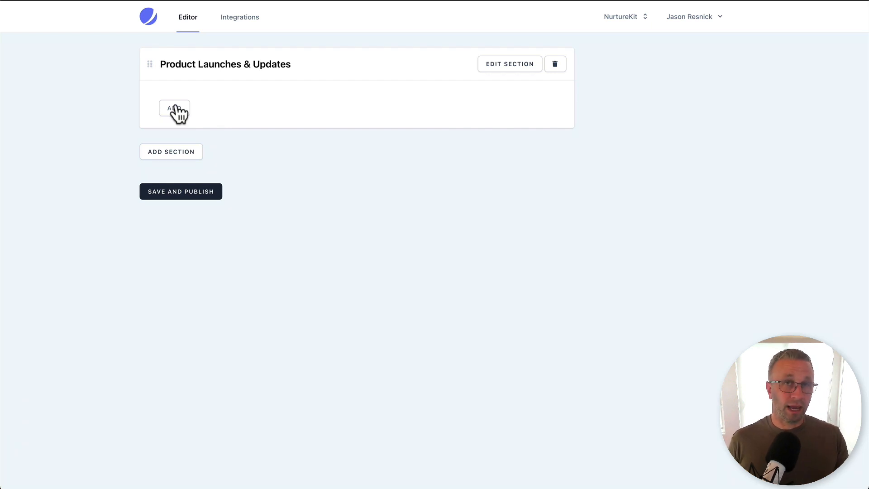
Add "The Next Best Thing" to Product Launches & Updates, described "A product that will blow you mind", using the tag "Interested - Product Launch".
left_click(176, 110)
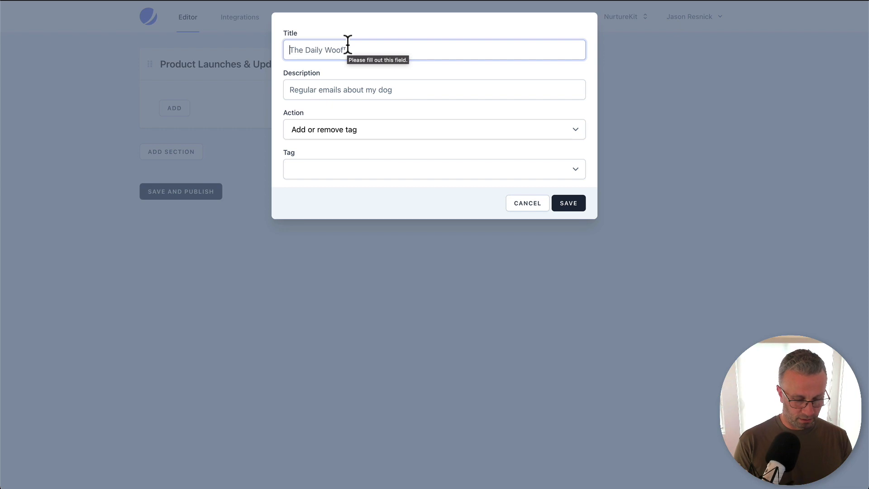
type("The Next Be")
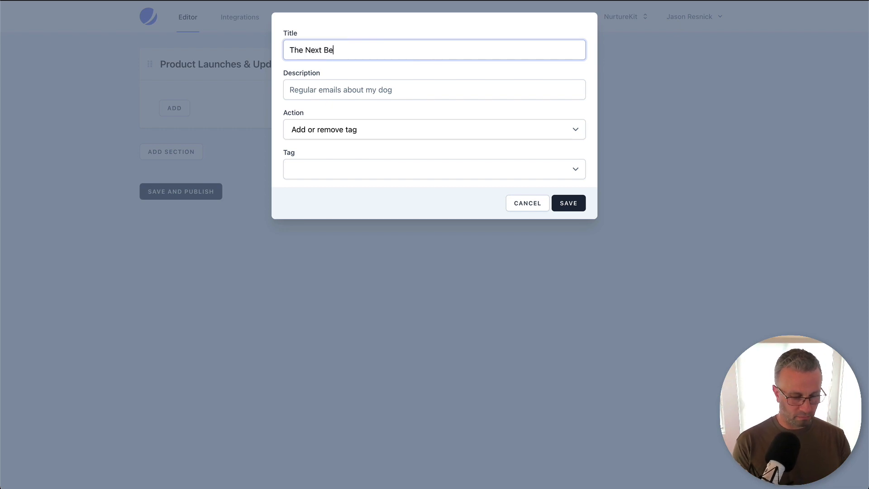
type("st Thing")
left_click(355, 84)
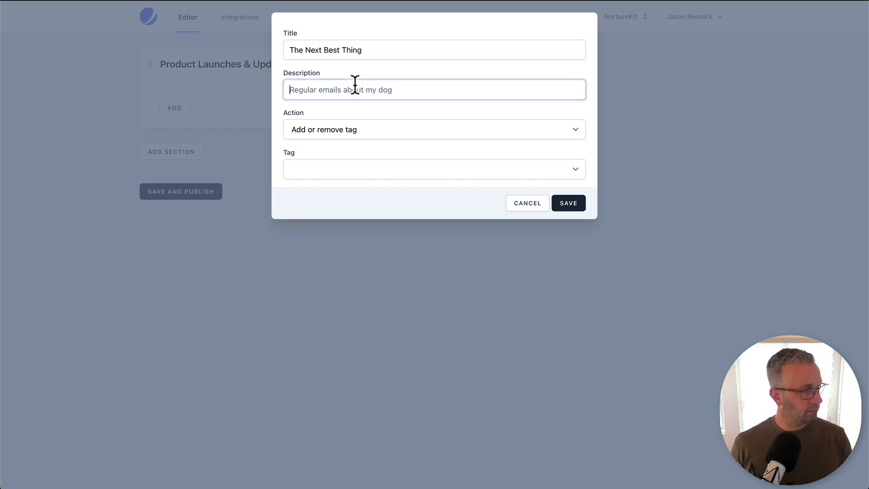
type("A pr")
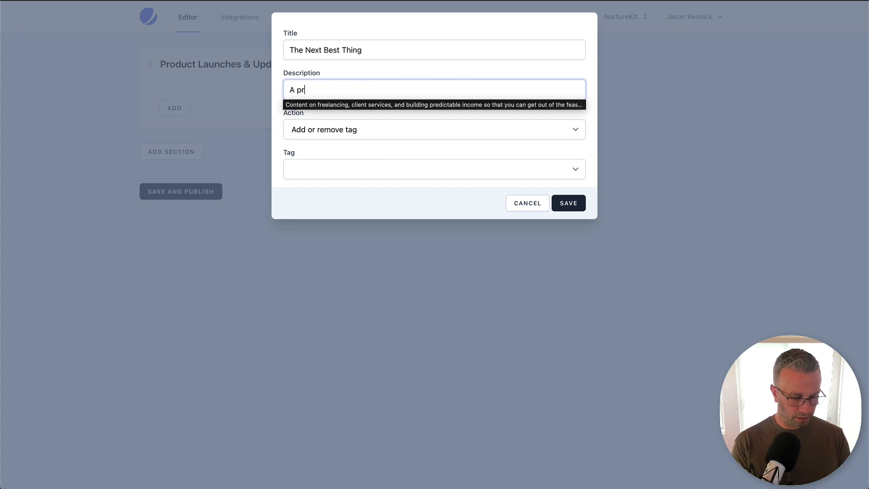
type("oduct that will ")
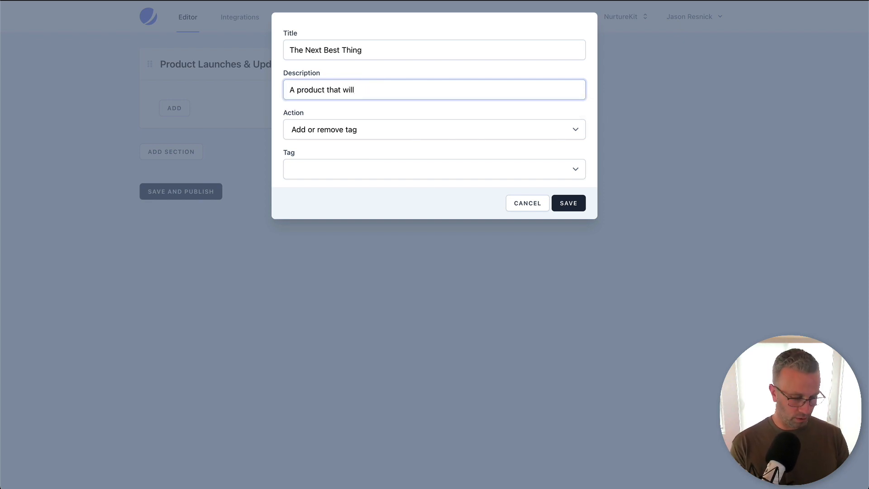
type("blow you mind")
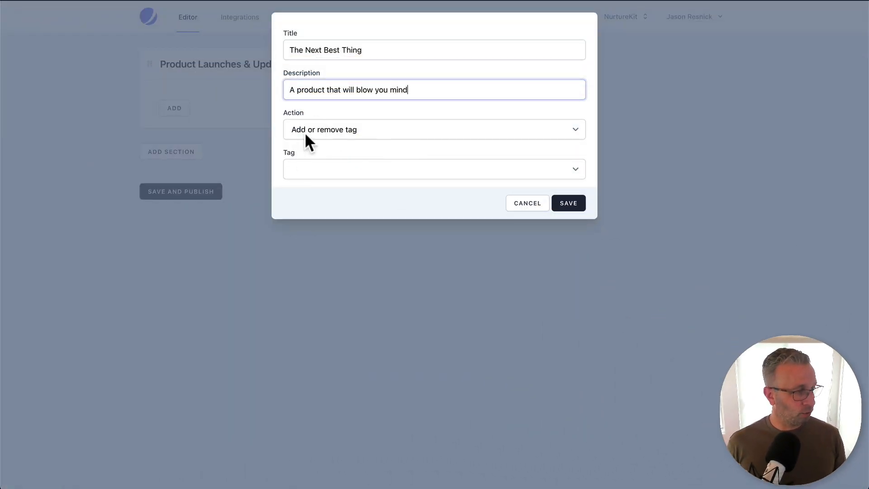
left_click(357, 170)
left_click(347, 374)
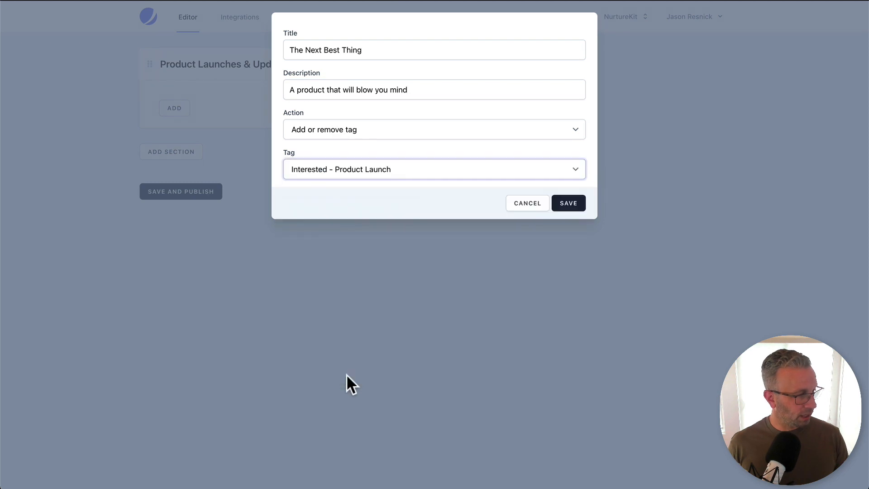
left_click(571, 203)
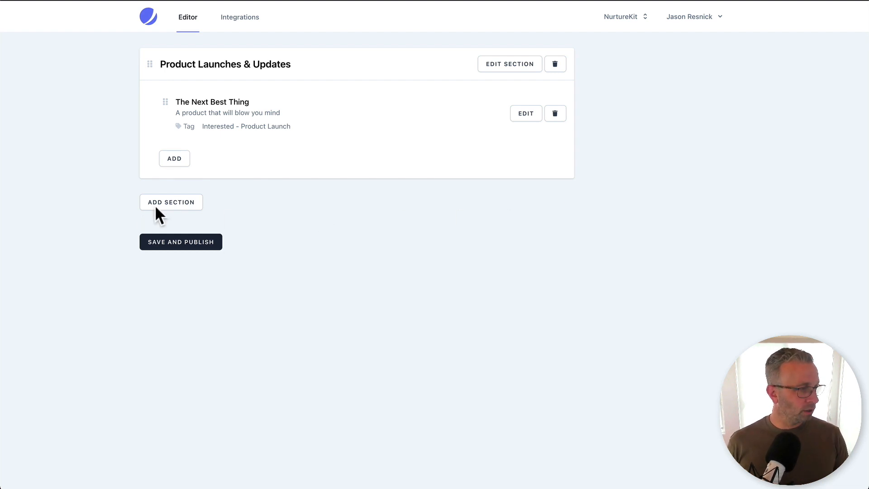
Add a second section titled "Content" without a description and save it.
left_click(167, 203)
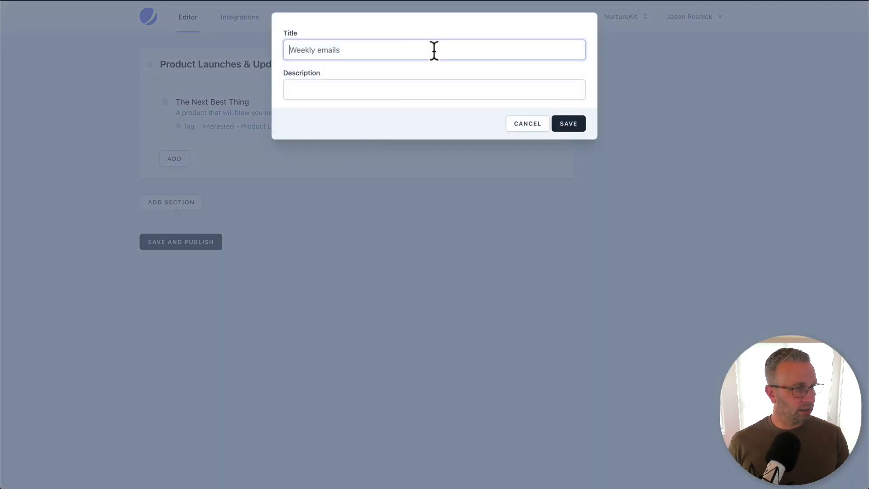
type("Content")
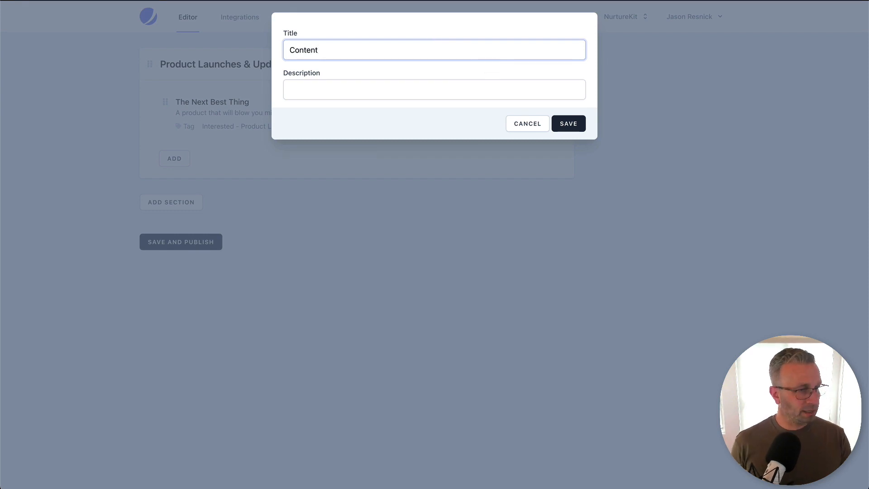
left_click(567, 127)
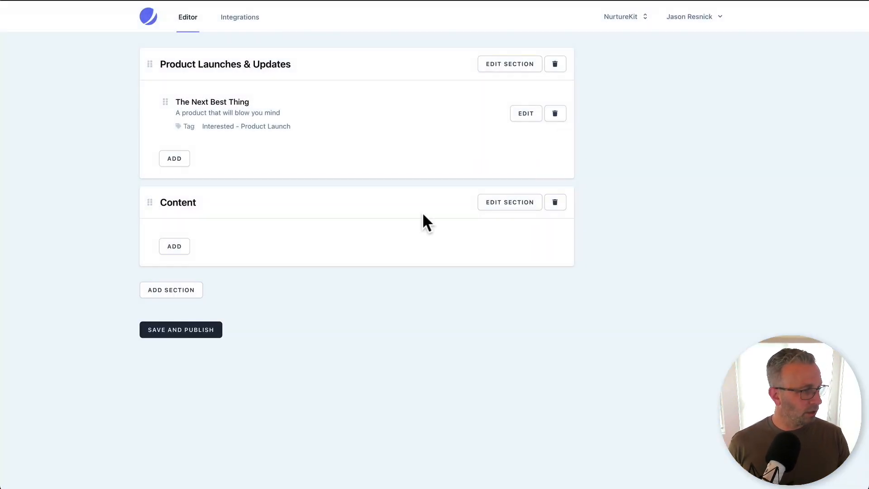
Add "Video" to the Content section, described "Videos on ....", using the tag "Prefers - Video Content".
left_click(176, 254)
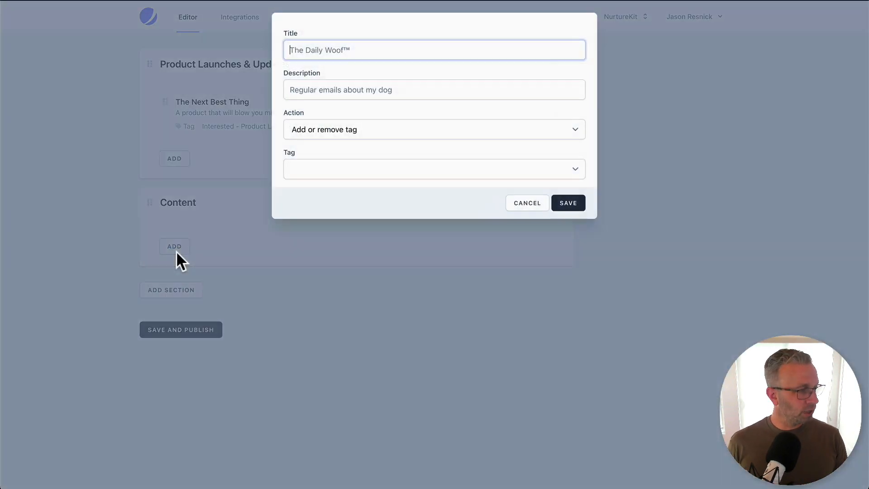
type("Video")
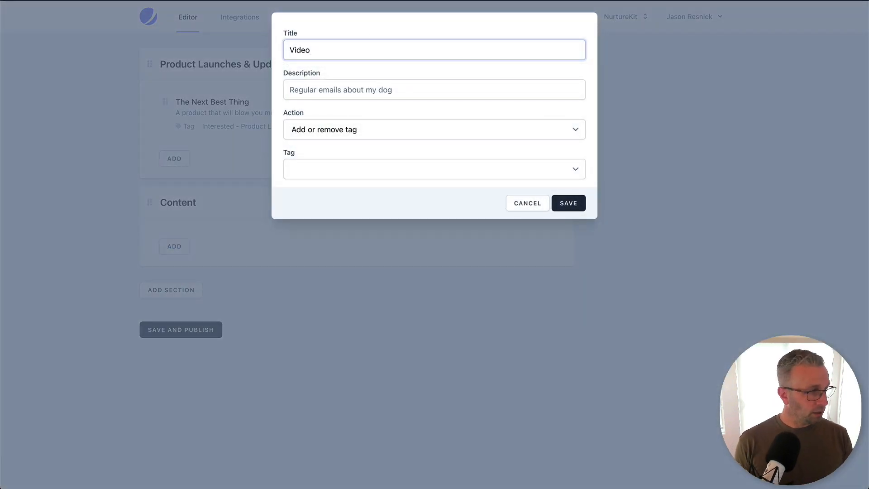
left_click(353, 89)
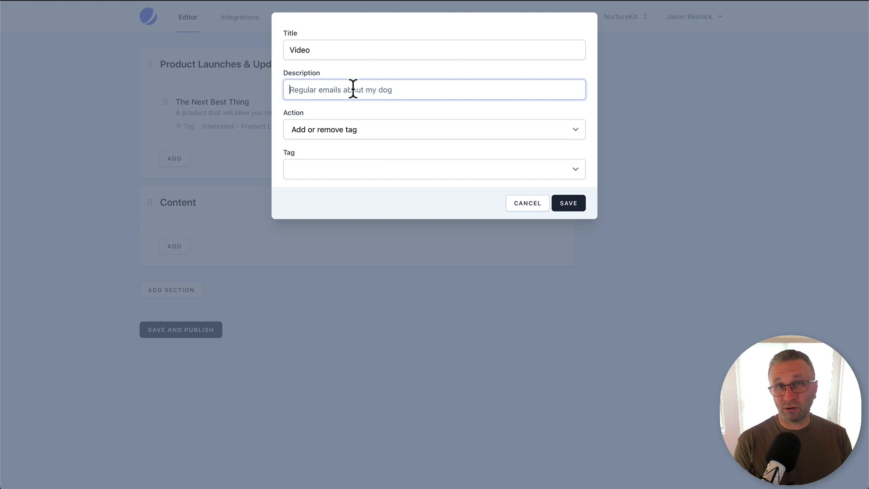
type("V")
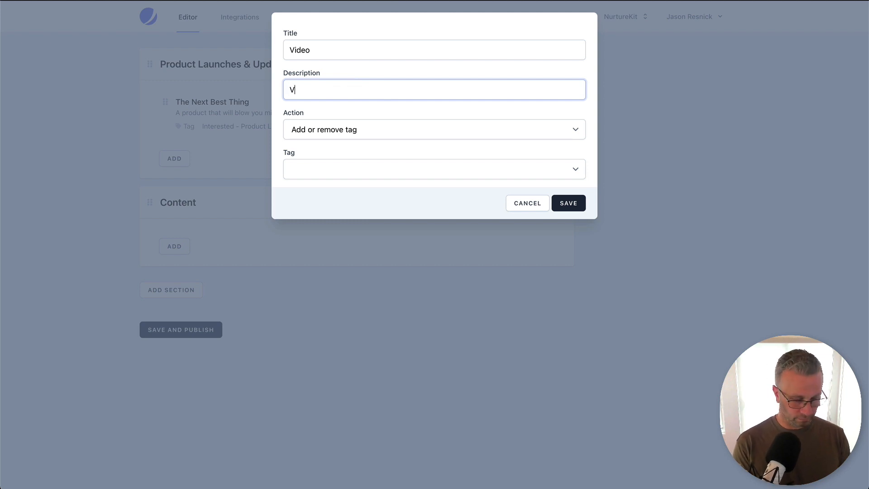
type("ideos on ....")
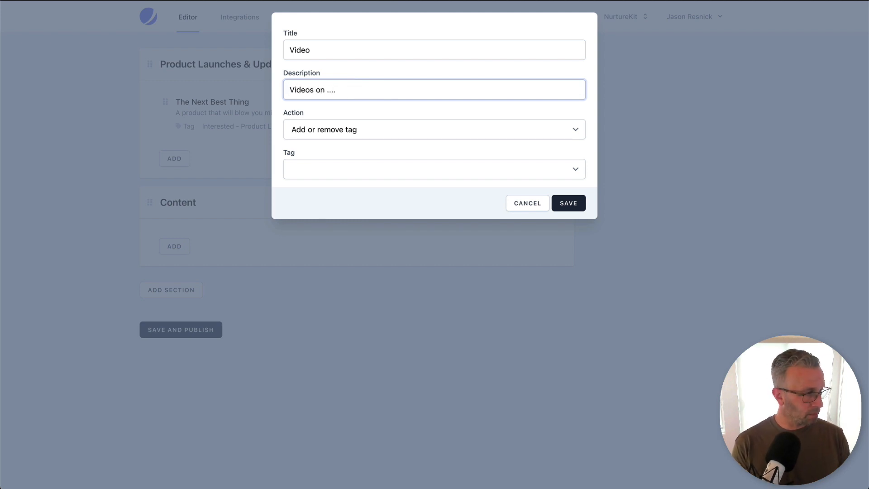
left_click(341, 167)
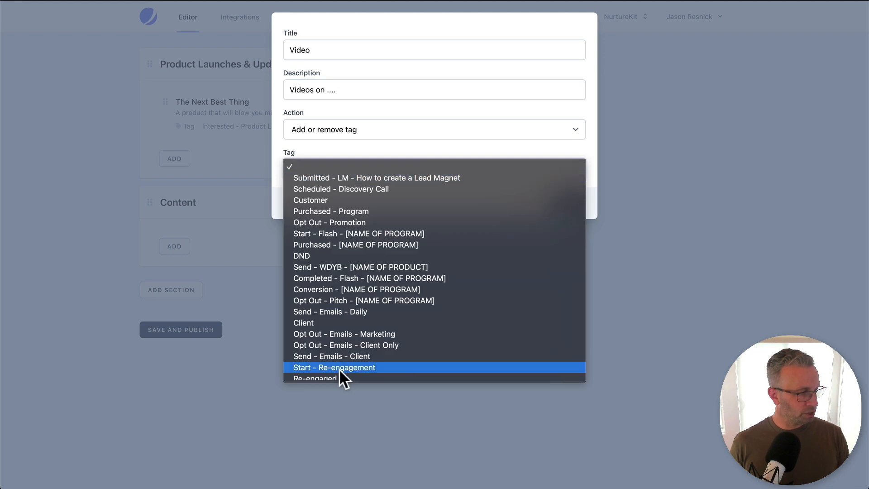
scroll(339, 369, "down", 15)
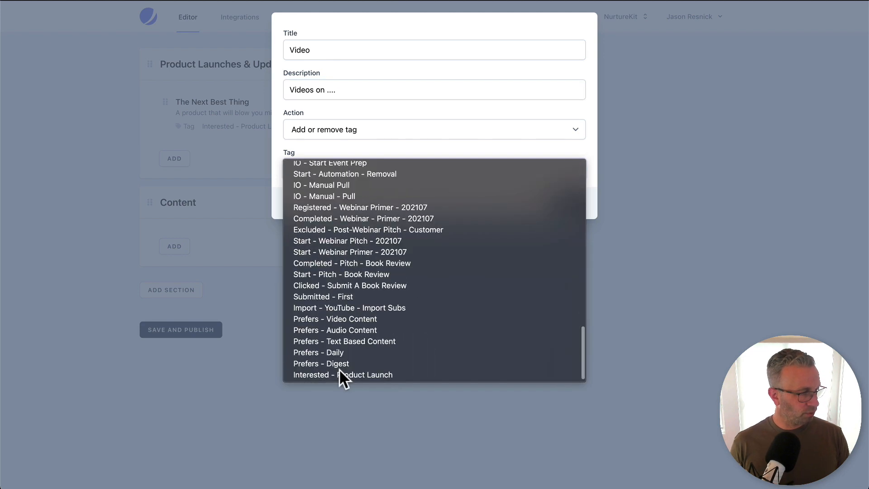
left_click(340, 317)
left_click(564, 204)
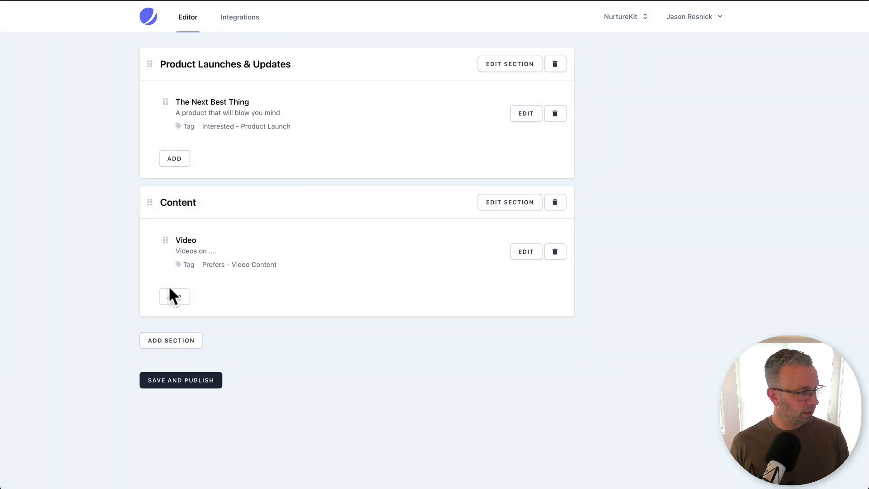
Add "Audio / Podcasts" to the Content section, described "Podcasts about ...", using the tag "Prefers - Audio Content".
left_click(173, 297)
type("A")
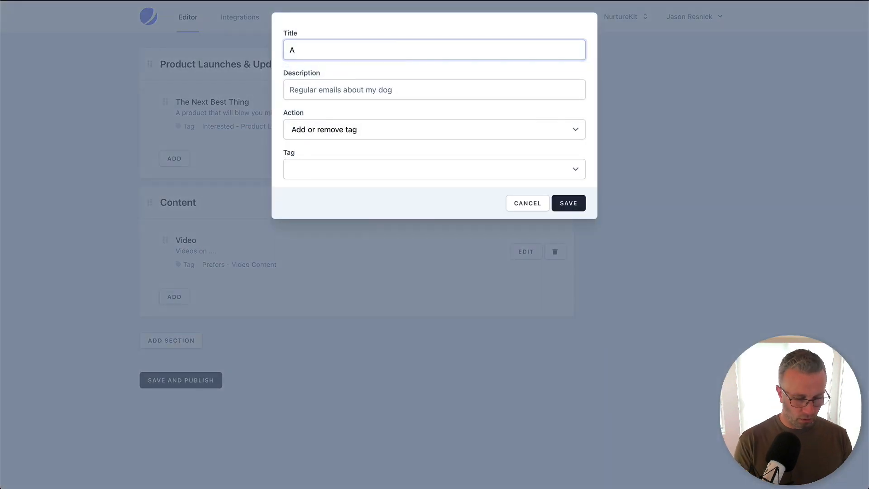
type("udio / P")
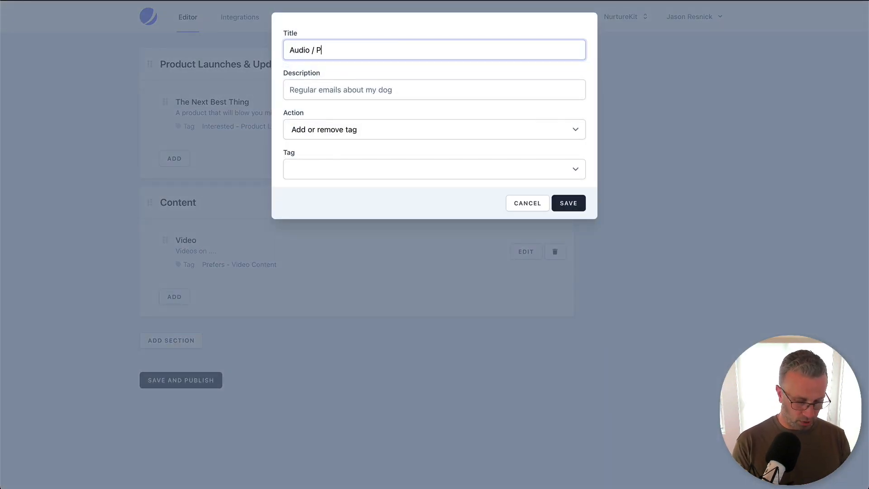
type("odcasts")
key("Tab")
type("Podcast a")
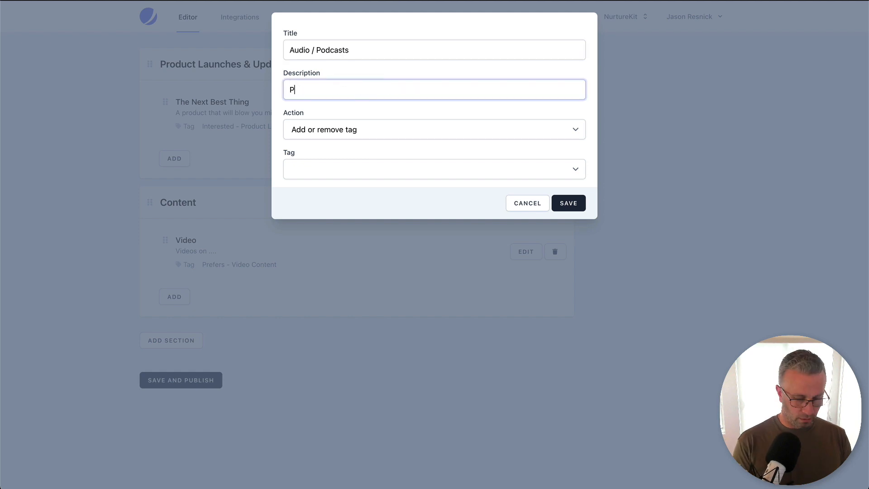
key("BackSpace")
key("BackSpace")
type("s about ")
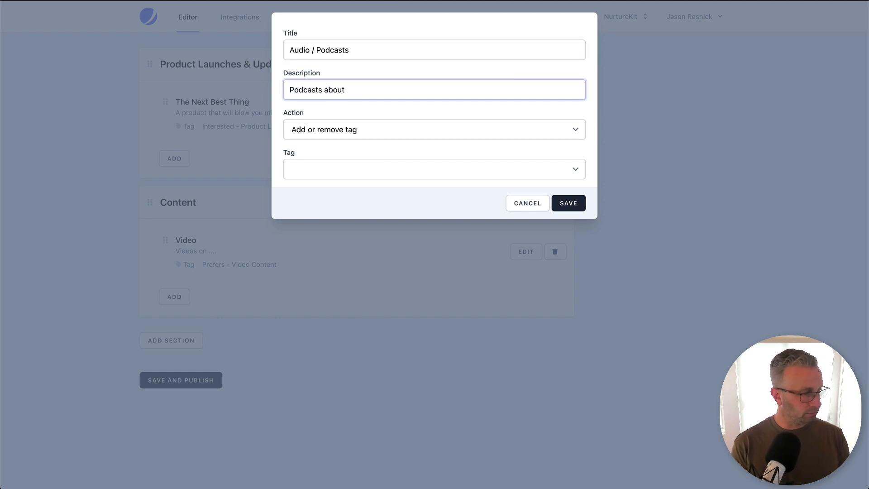
type("...")
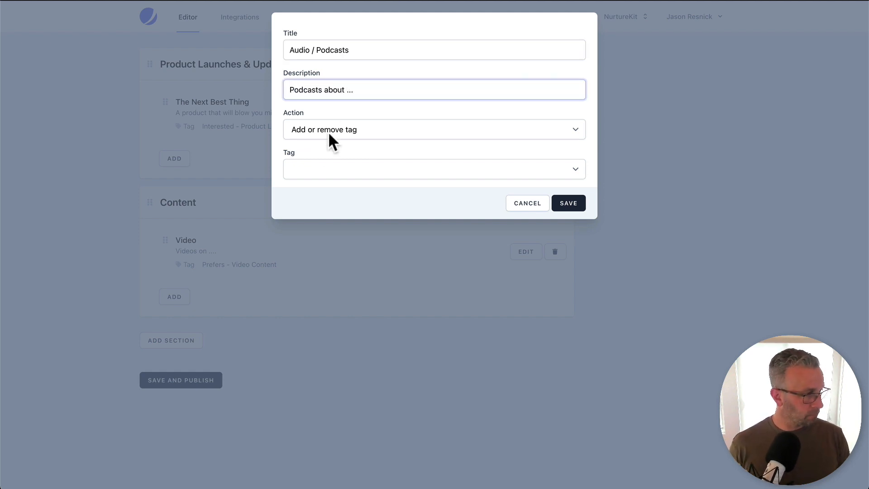
left_click(326, 169)
scroll(342, 249, "down", 10)
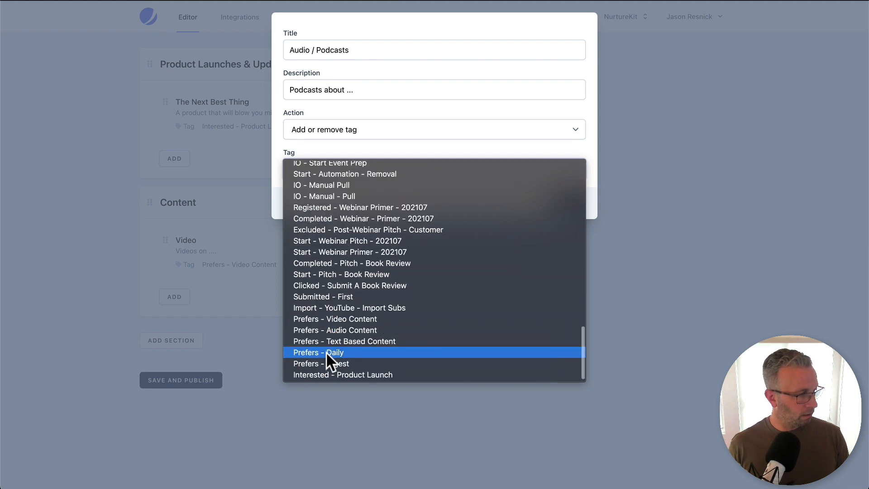
left_click(326, 328)
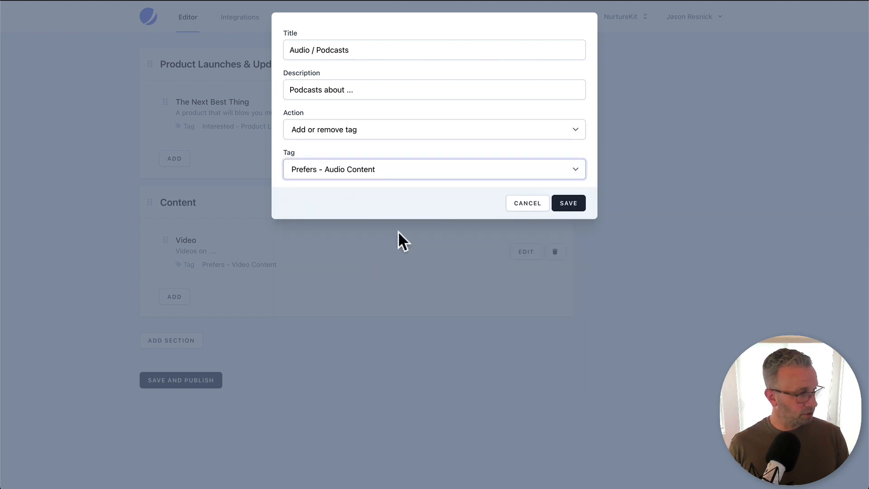
left_click(565, 203)
Add "Writing" to the Content section, described "Articles on ...", using the tag "Prefers - Text Based Content".
left_click(173, 347)
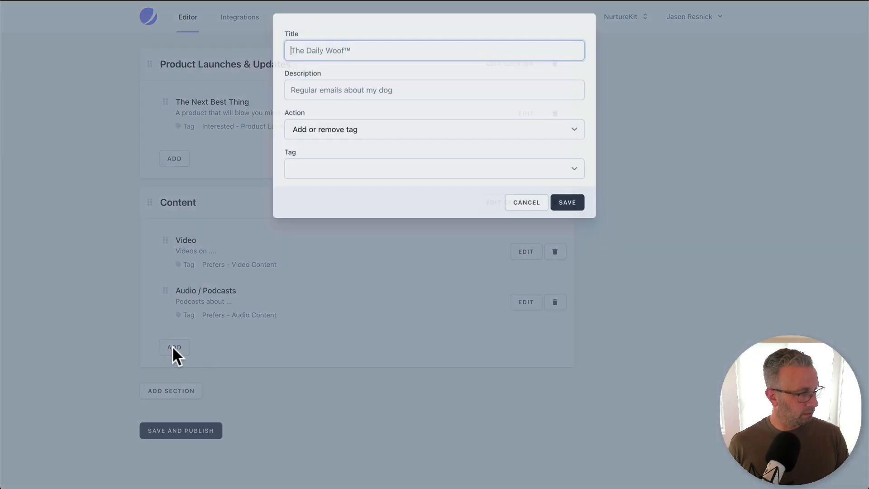
type("W")
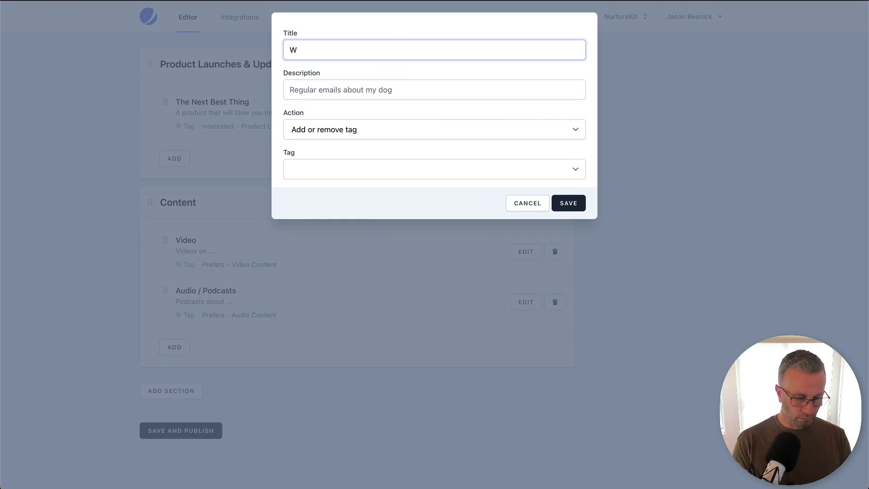
type("riting")
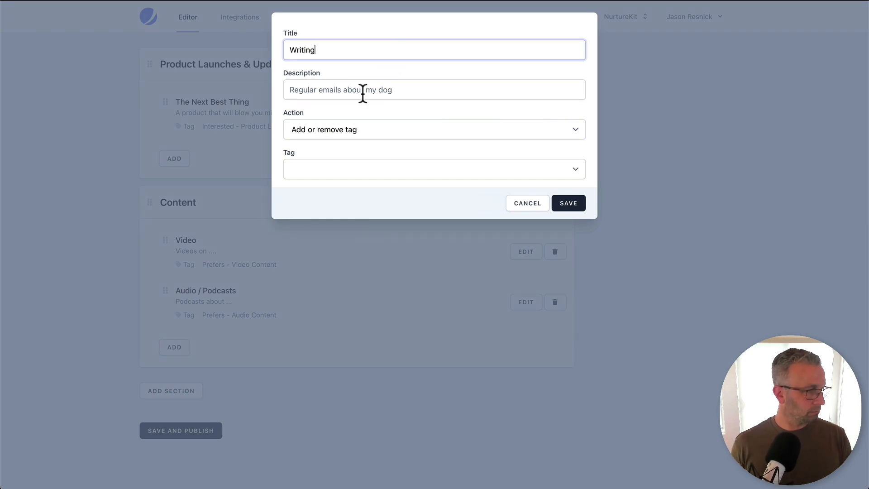
left_click(363, 93)
type("Articles ")
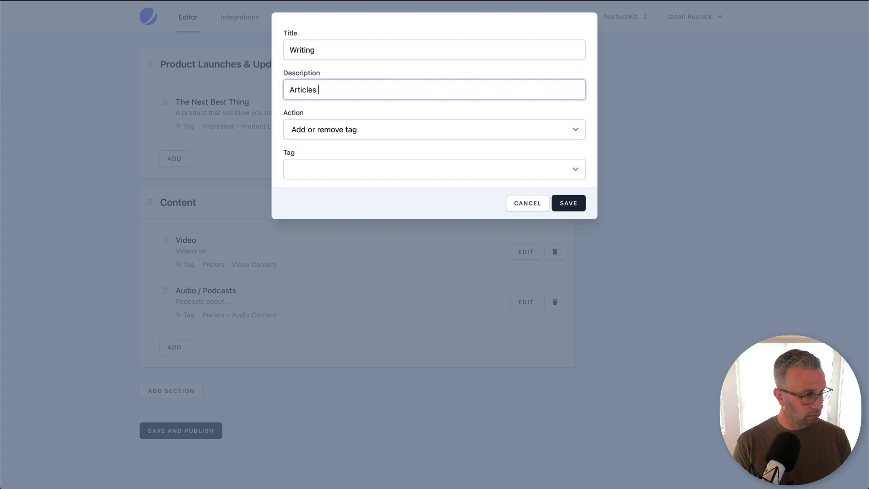
type("on ...")
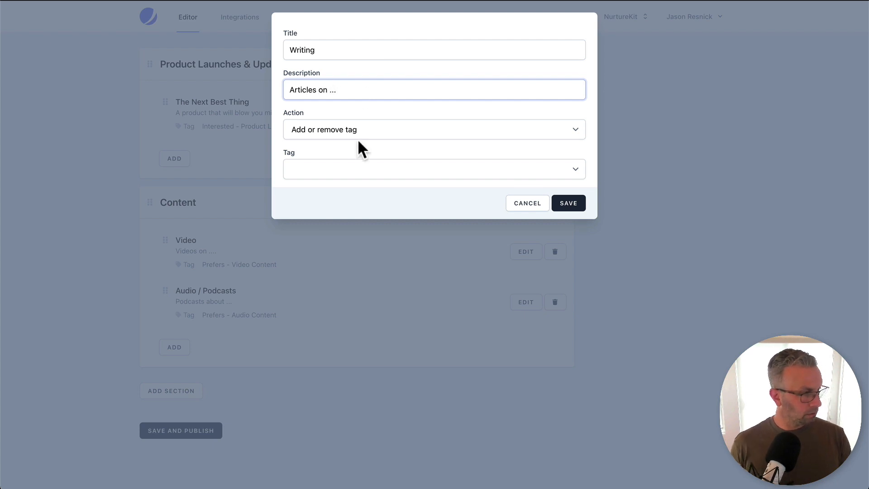
left_click(352, 164)
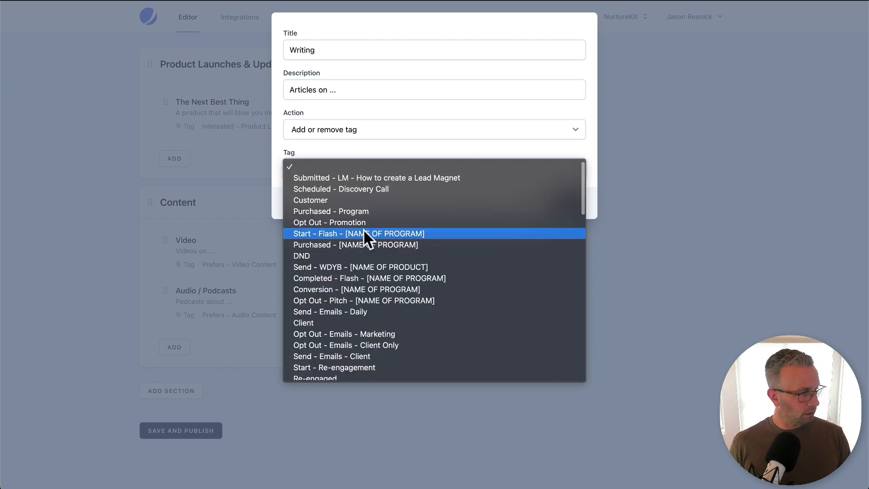
scroll(363, 229, "down", 5)
left_click(354, 342)
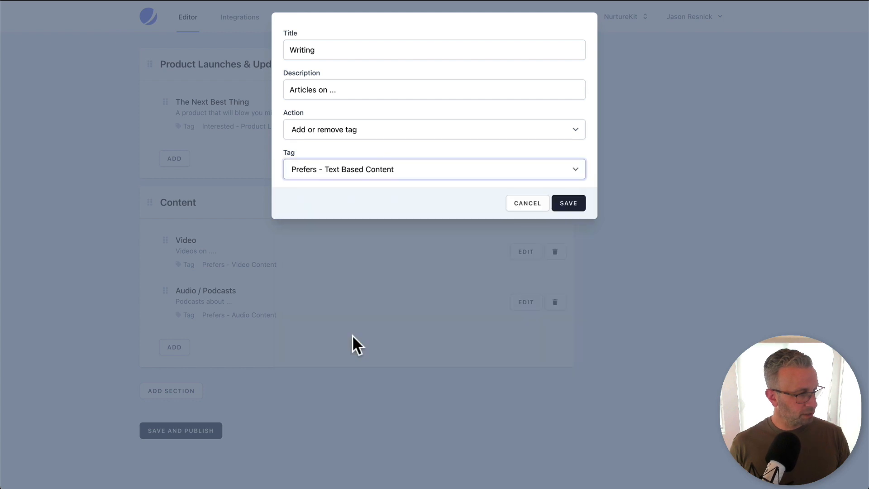
left_click(561, 202)
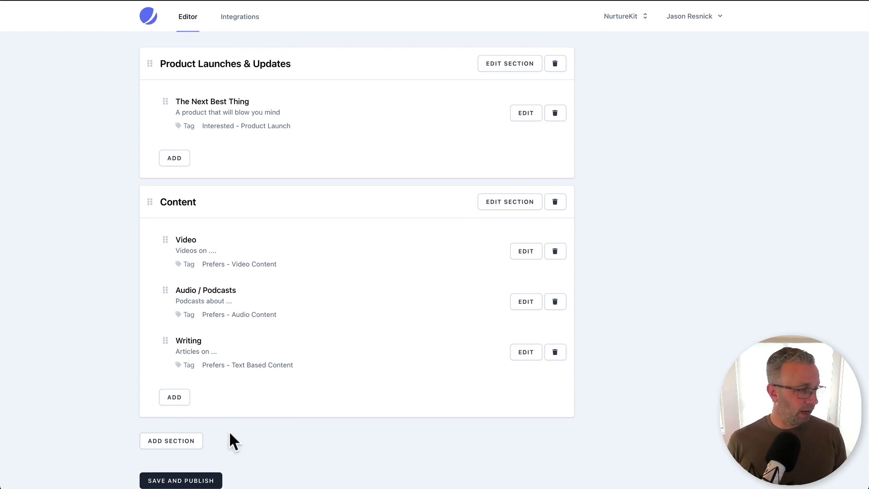
Add a third section titled "Frequency" without a description and save it.
scroll(229, 431, "down", 1)
left_click(177, 427)
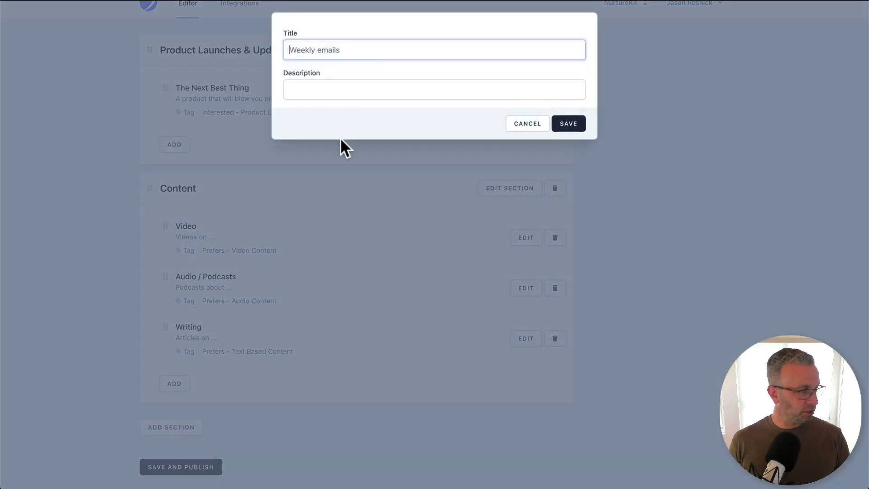
type("Frequency")
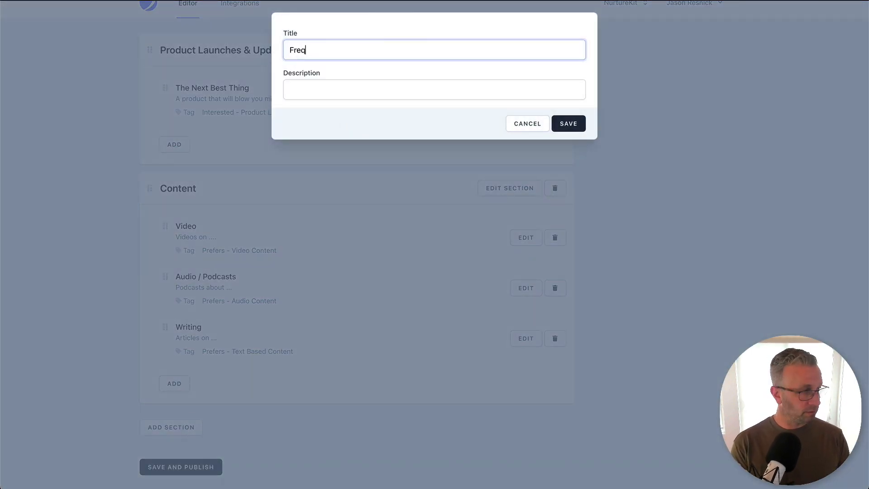
left_click(574, 124)
Add "Daily" to the Frequency section, described "Daily emails about ...", using the tag "Prefers - Daily".
scroll(200, 362, "down", 4)
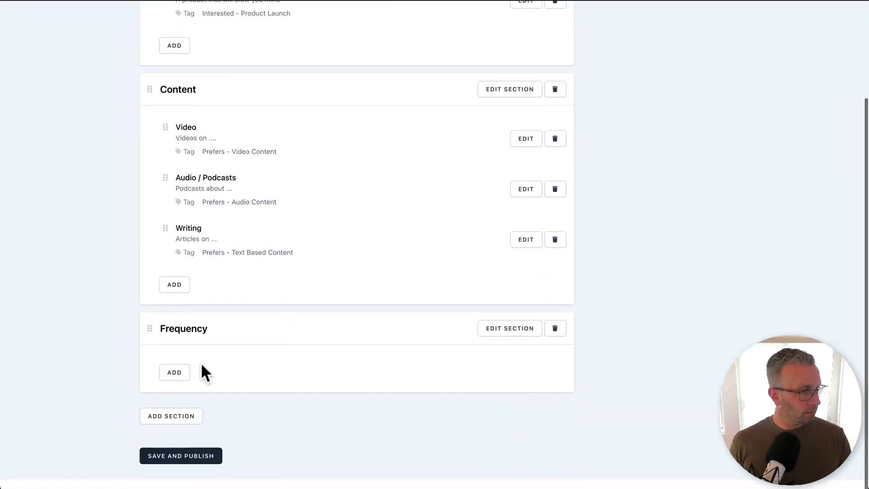
left_click(174, 384)
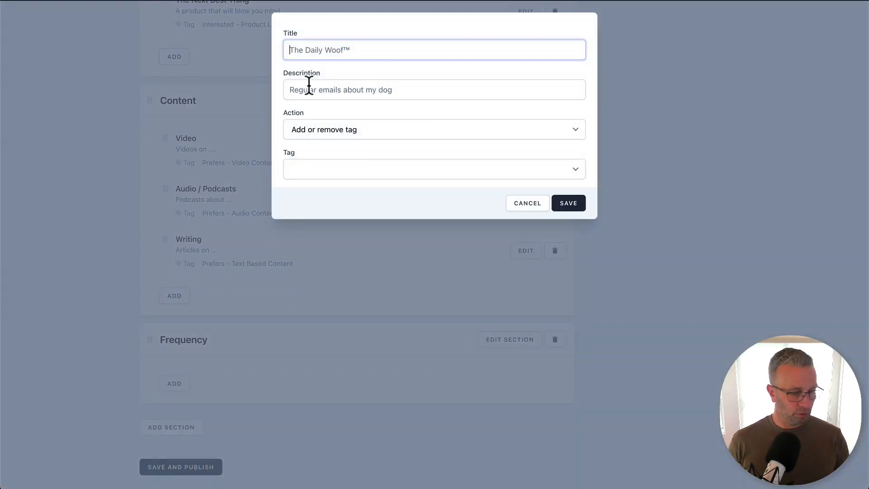
type("Daily")
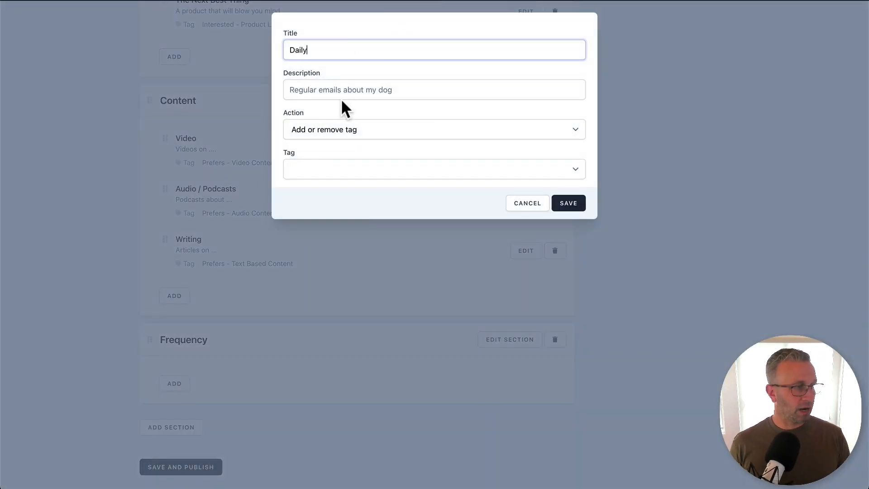
left_click(347, 88)
type("Da")
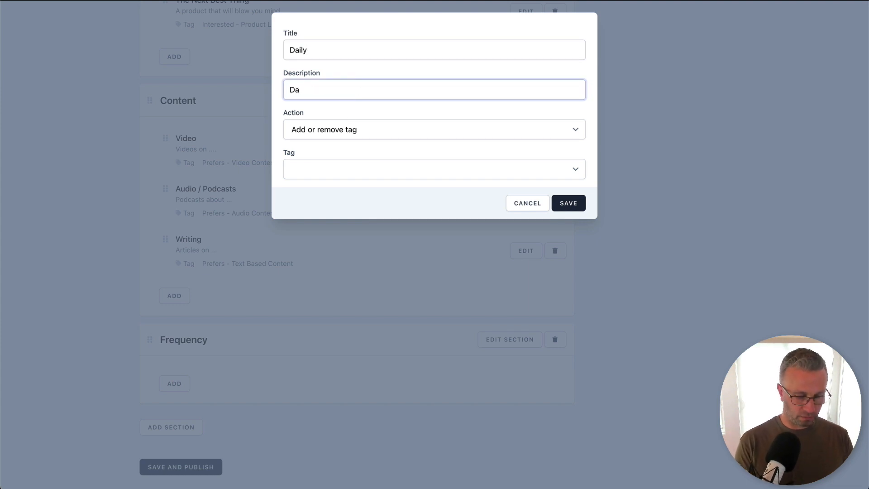
type("ily emails")
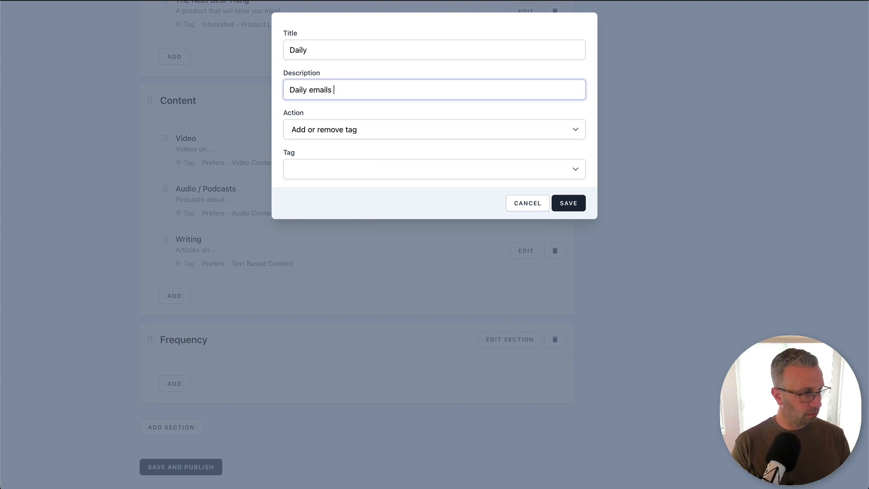
type(" about ...")
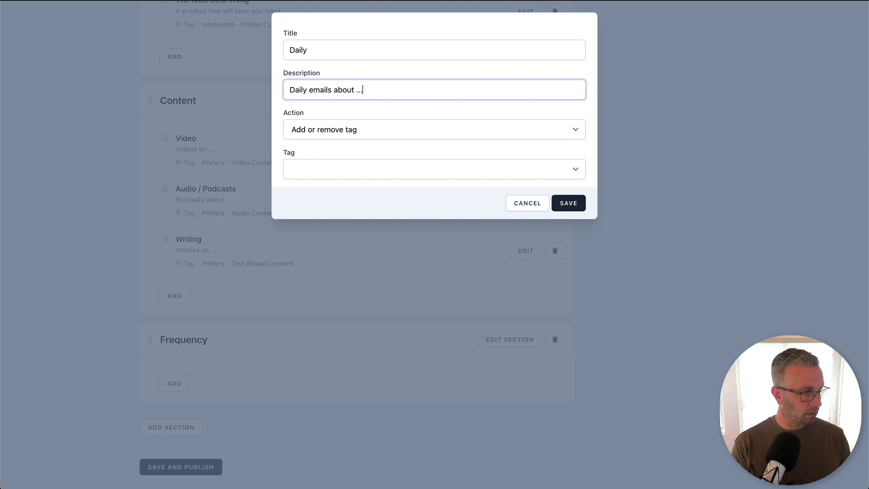
left_click(368, 164)
scroll(362, 287, "down", 15)
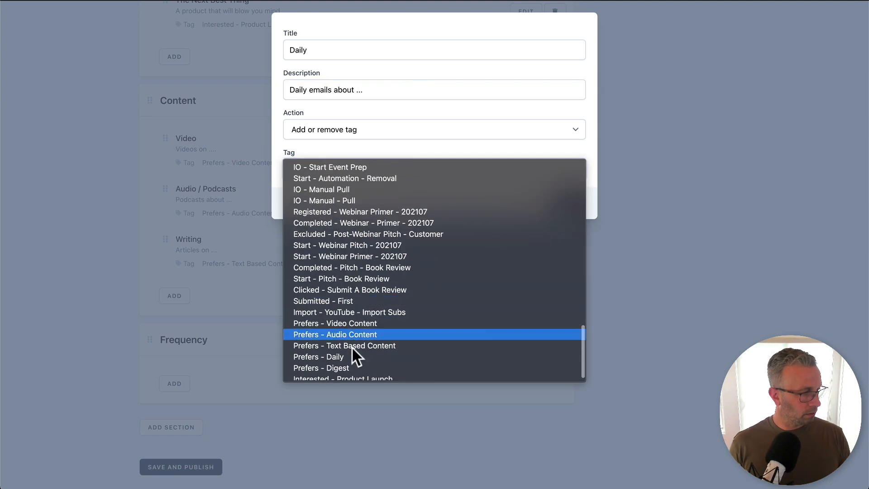
left_click(351, 357)
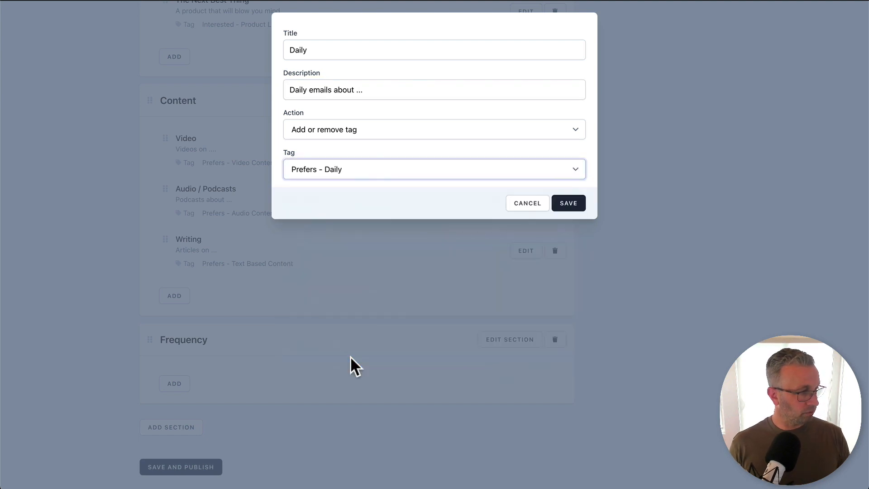
left_click(576, 200)
Start a new option in the Frequency section titled "Weekly Digest" and described "Weekly Digest of Daily Emails".
scroll(304, 367, "down", 2)
left_click(166, 386)
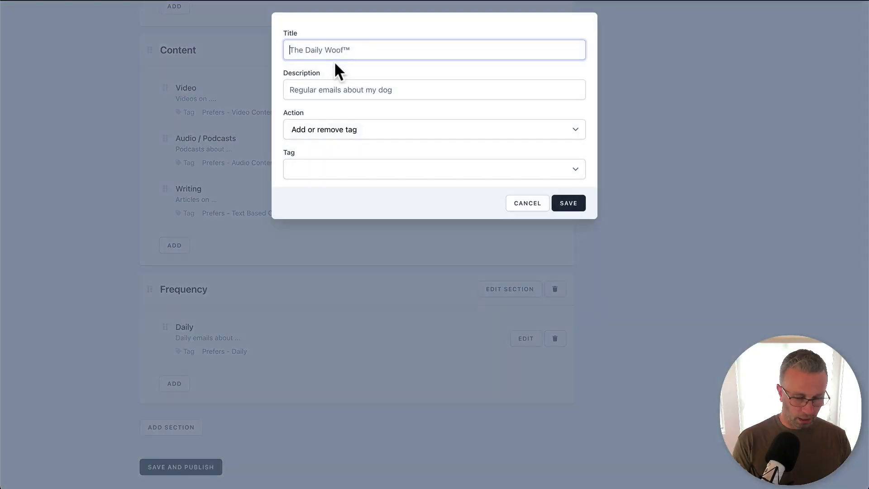
type("Weekly Digest")
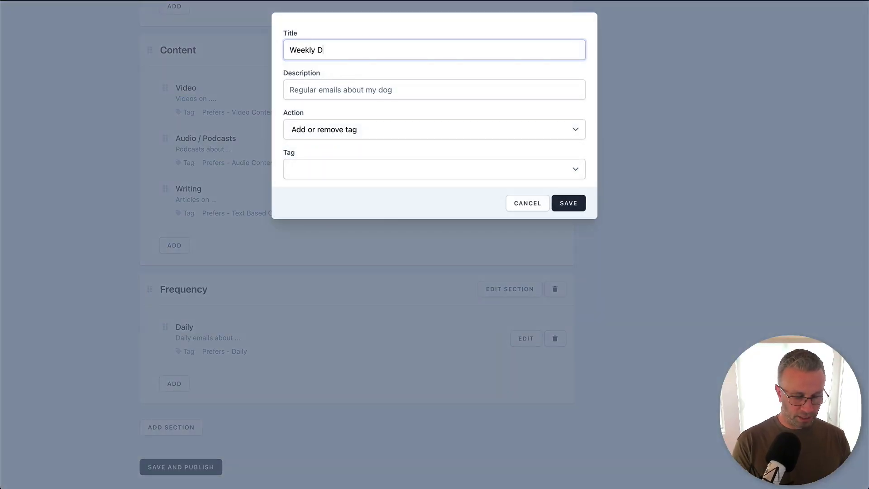
left_click(349, 91)
type("Weekly ")
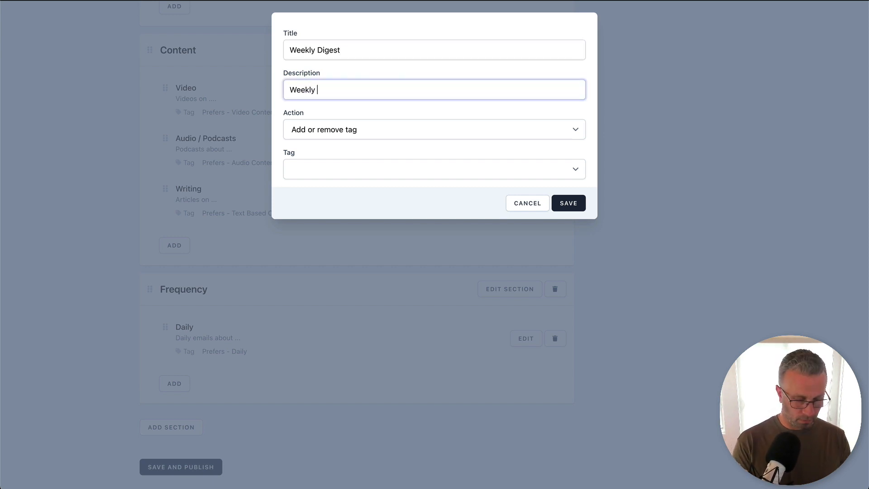
type("Digist")
key("BackSpace")
key("BackSpace")
key("BackSpace")
type("e")
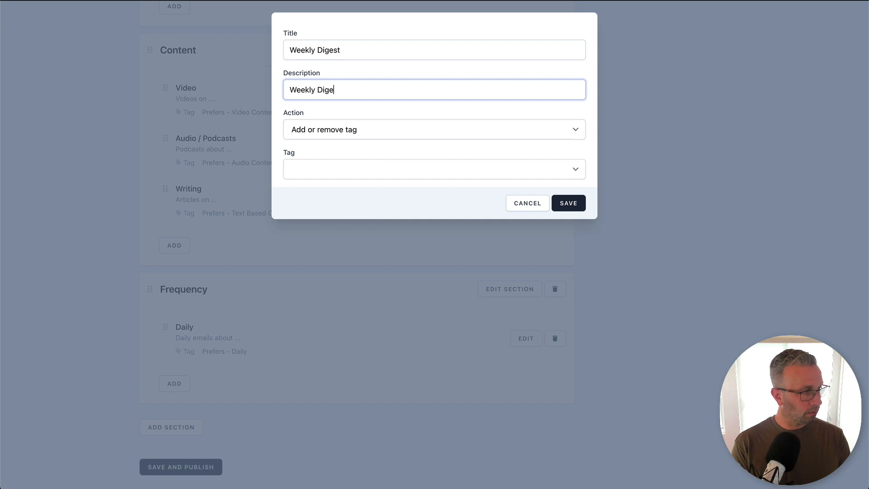
type("st of Daily Emails")
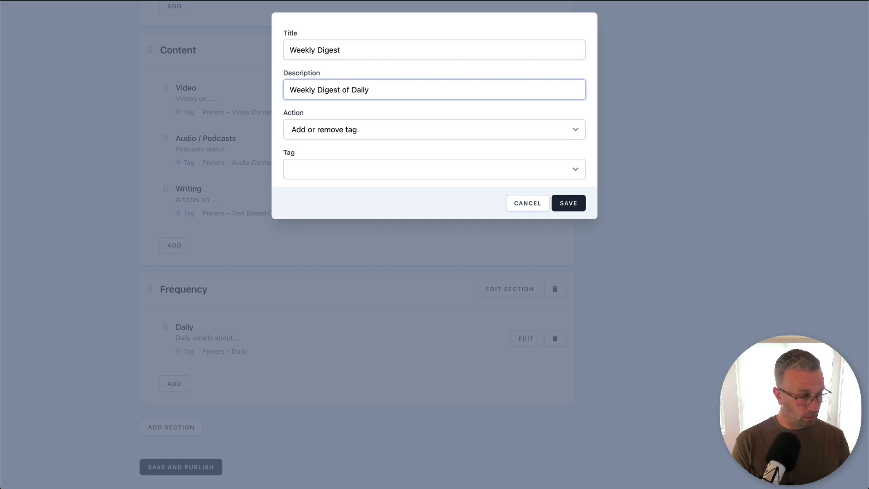
Assign the tag "Prefers - Digest" to the Weekly Digest option and save it.
left_click(352, 168)
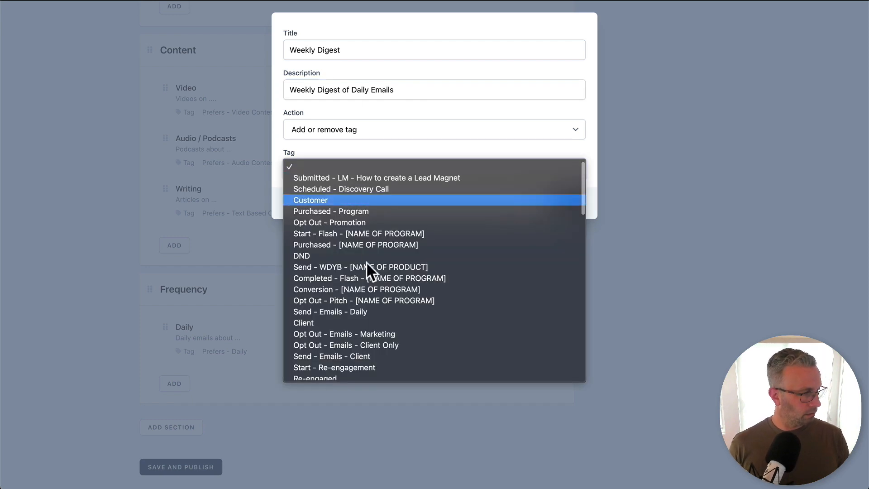
scroll(367, 262, "down", 10)
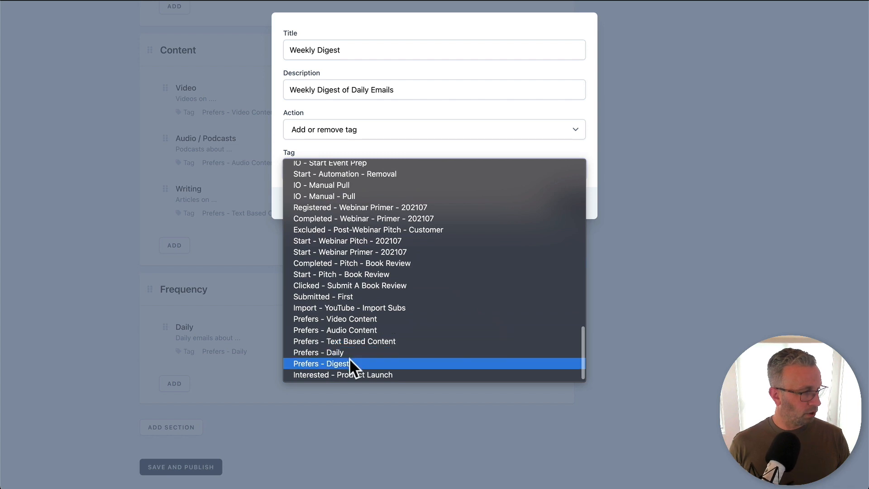
left_click(350, 360)
left_click(576, 200)
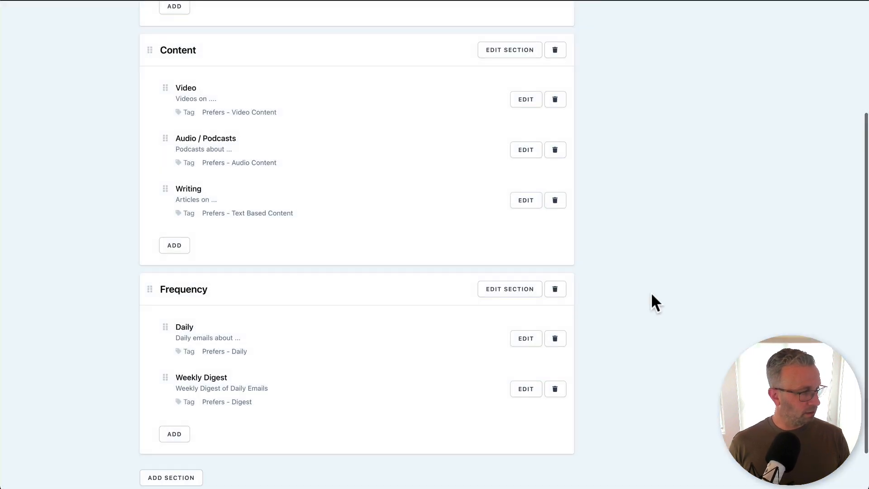
Review the Product Launches & Updates, Content and Frequency sections, and save and publish the preferences page.
scroll(651, 292, "down", 1)
scroll(361, 89, "up", 1)
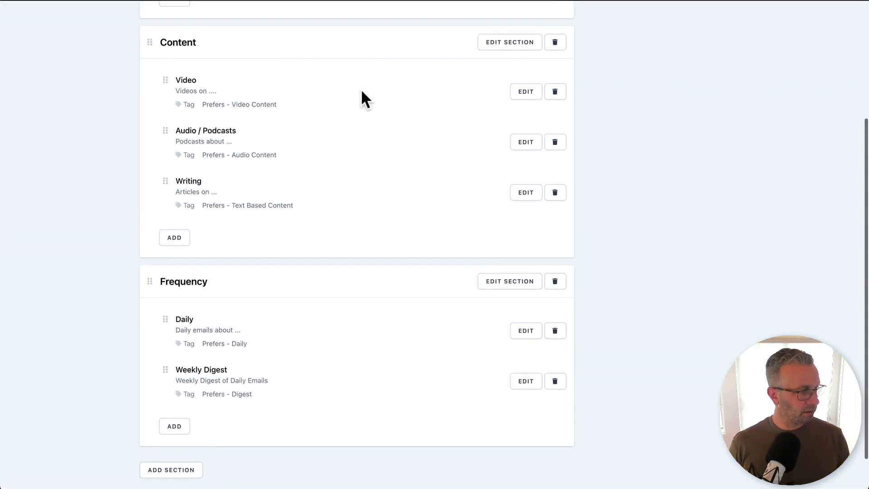
scroll(362, 92, "up", 3)
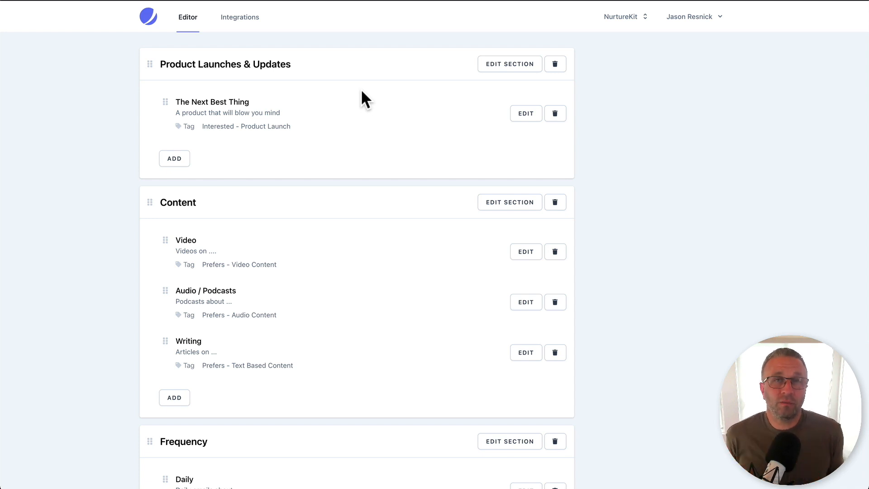
scroll(361, 97, "down", 4)
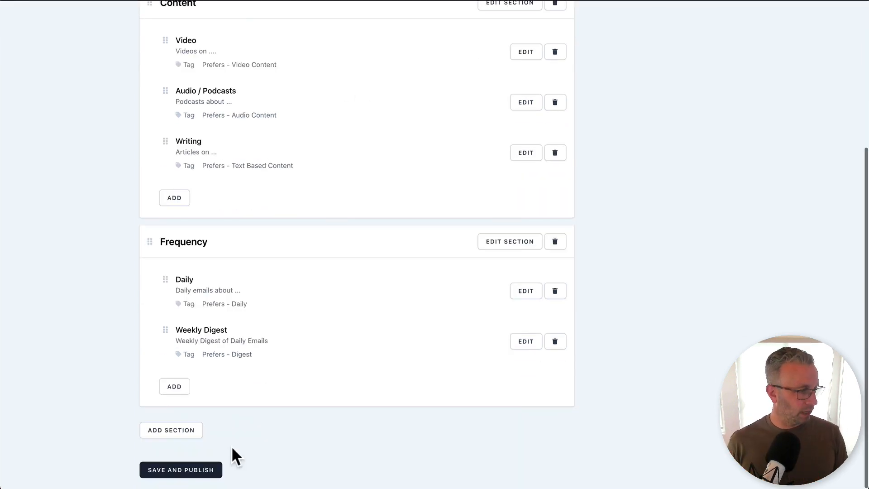
left_click(190, 470)
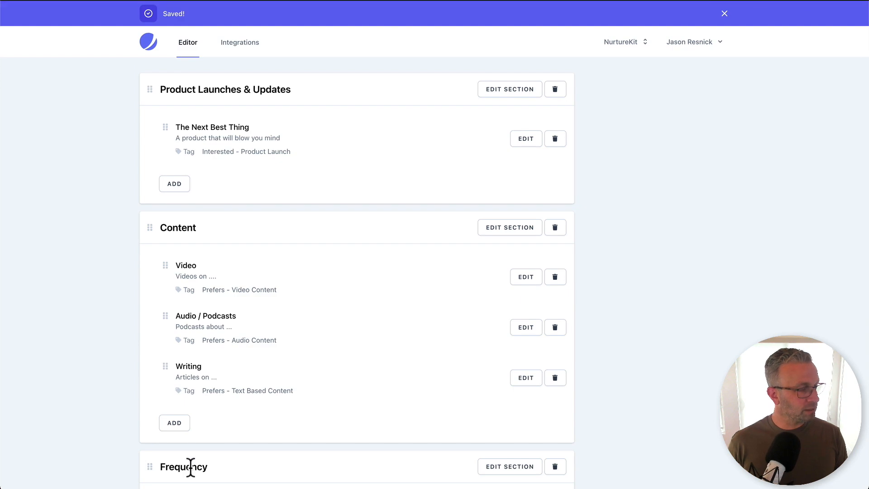
Open the live preferences page for the test subscriber, using the subscriber ID copied from their ConvertKit profile address.
scroll(645, 410, "down", 5)
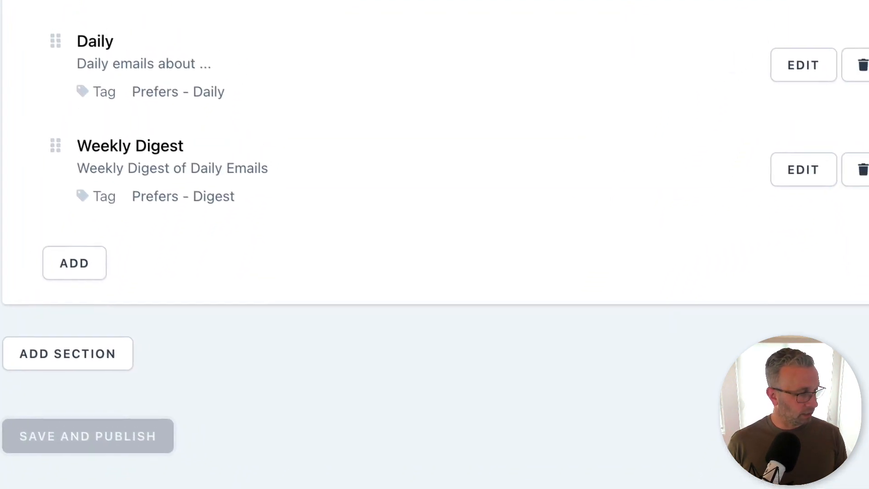
left_click(441, 487)
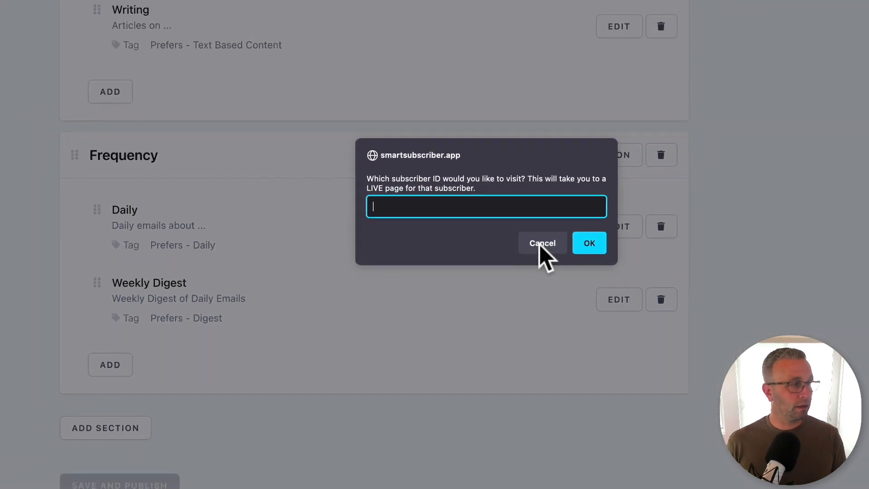
left_click(313, 1)
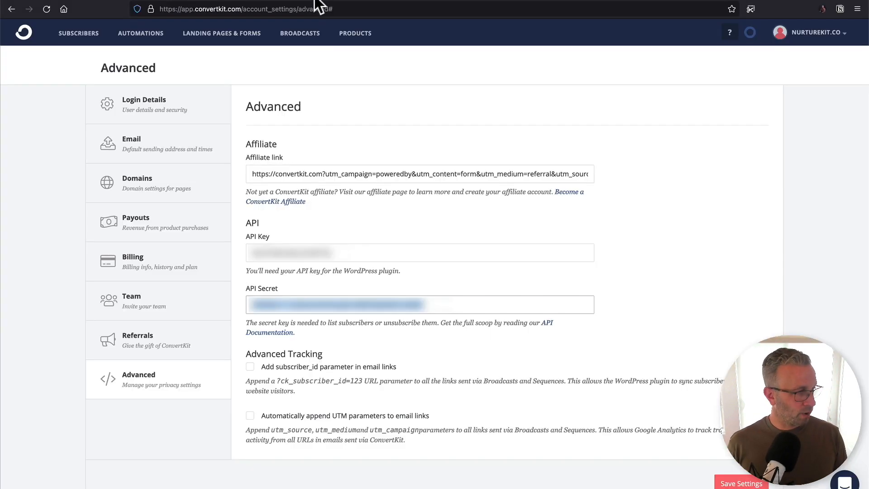
left_click(72, 35)
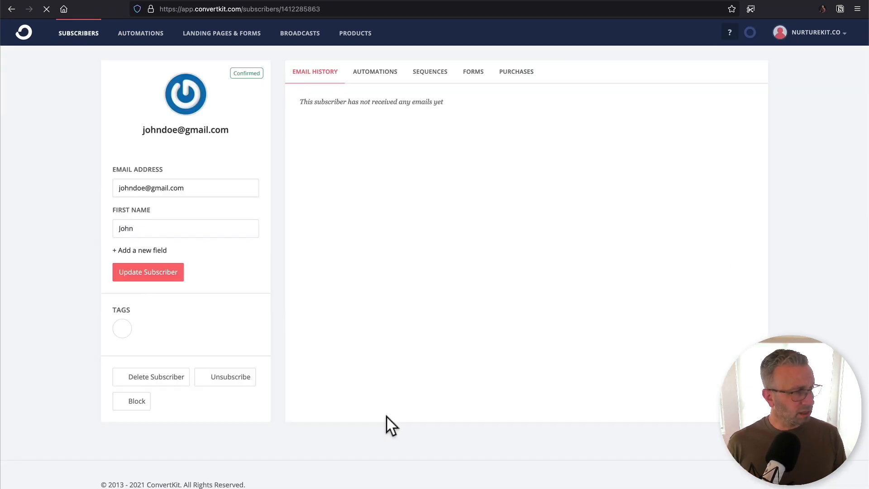
double_click(309, 9)
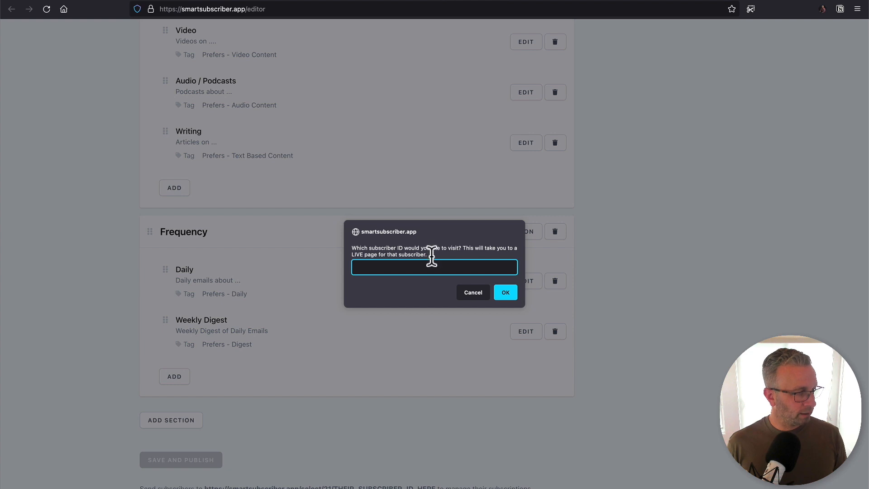
left_click(506, 292)
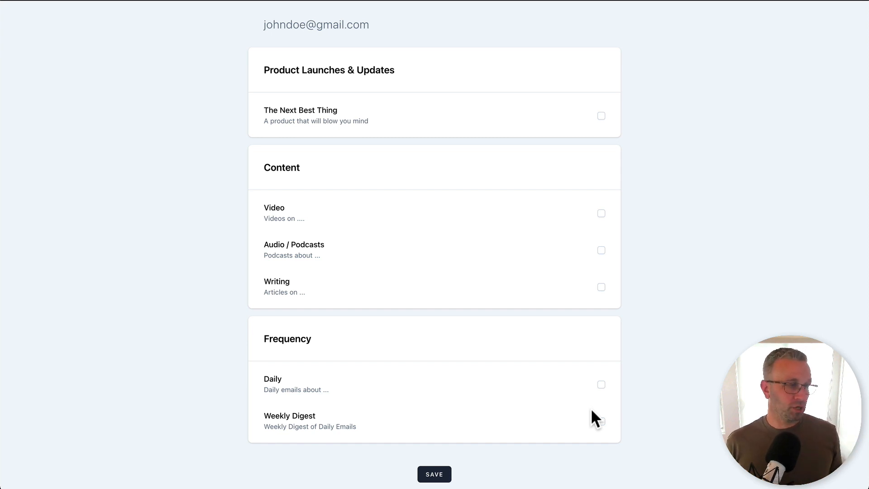
Select The Next Best Thing, Video, Writing and Daily for the test subscriber, save, and check the tags on their ConvertKit profile.
left_click(602, 288)
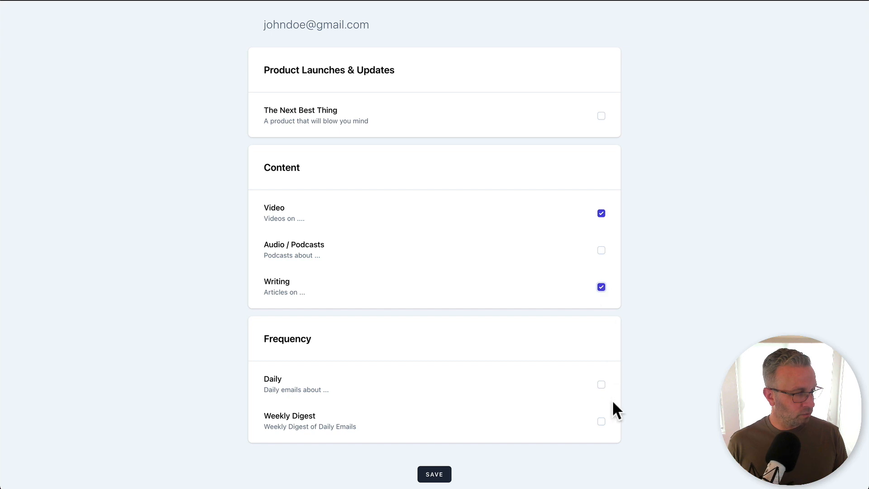
left_click(601, 384)
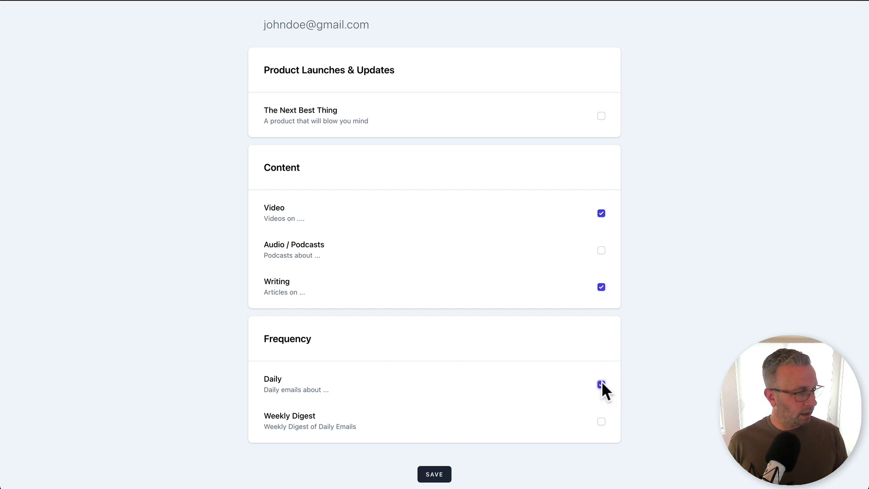
left_click(601, 116)
left_click(436, 475)
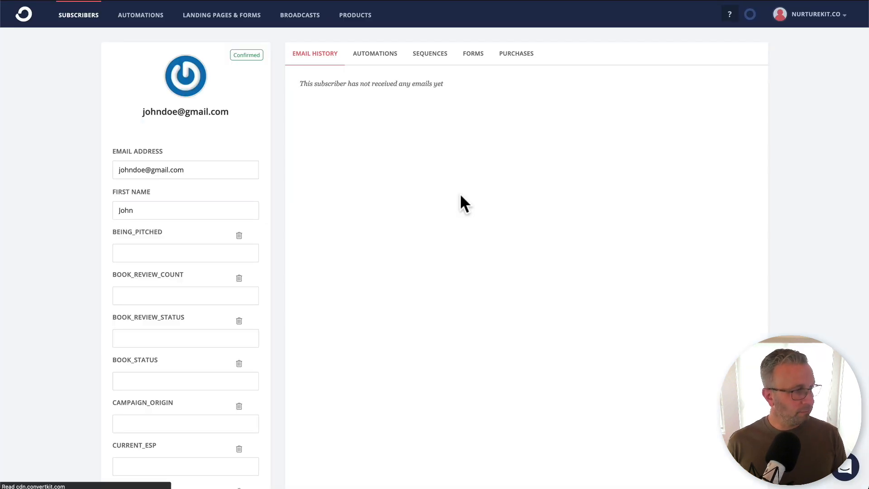
scroll(461, 196, "down", 20)
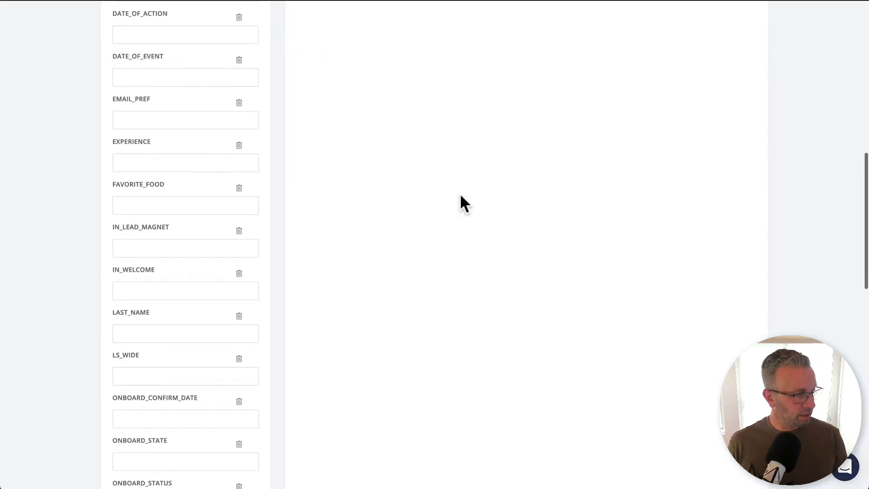
scroll(460, 203, "down", 2)
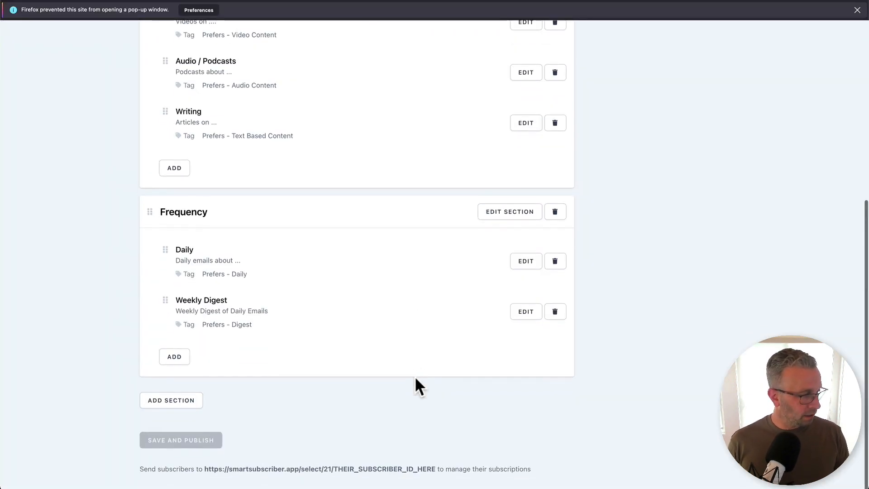
Copy the subscriber management link from the SmartSubscriber editor and open the "NurtureKit (Visual)" email template in ConvertKit.
scroll(416, 379, "up", 1)
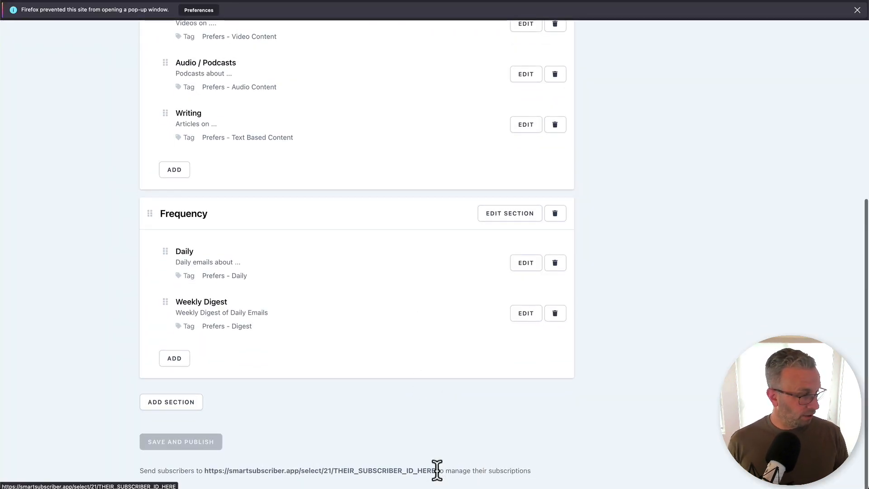
left_click_drag(436, 471, 207, 470)
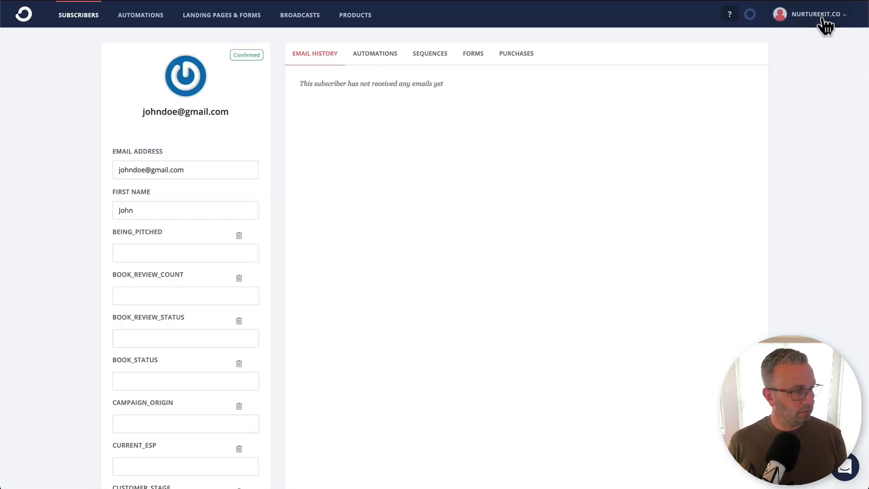
left_click(822, 19)
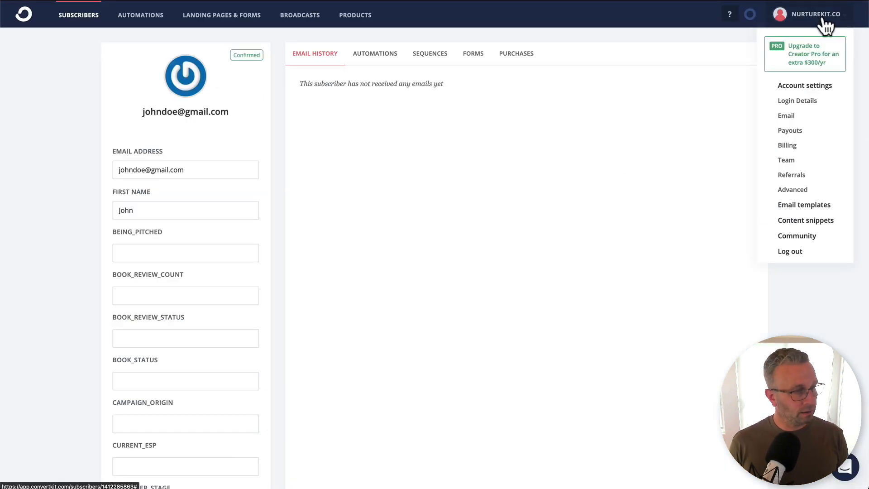
left_click(808, 206)
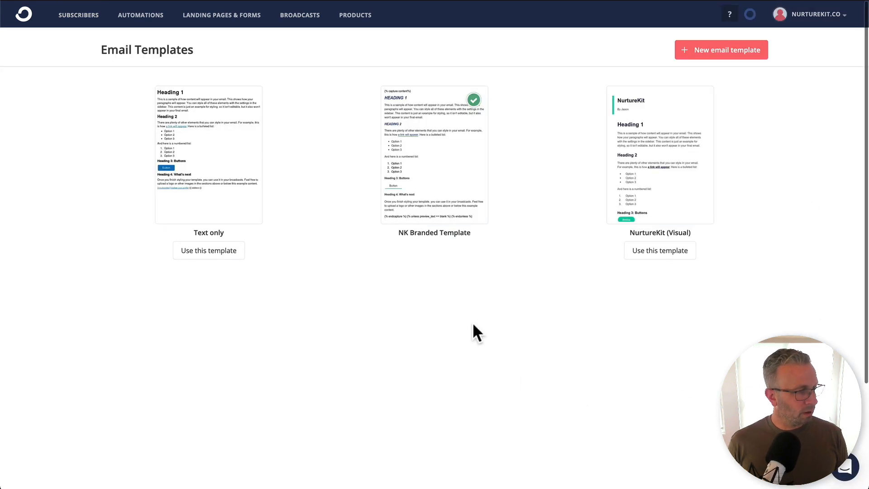
left_click(689, 160)
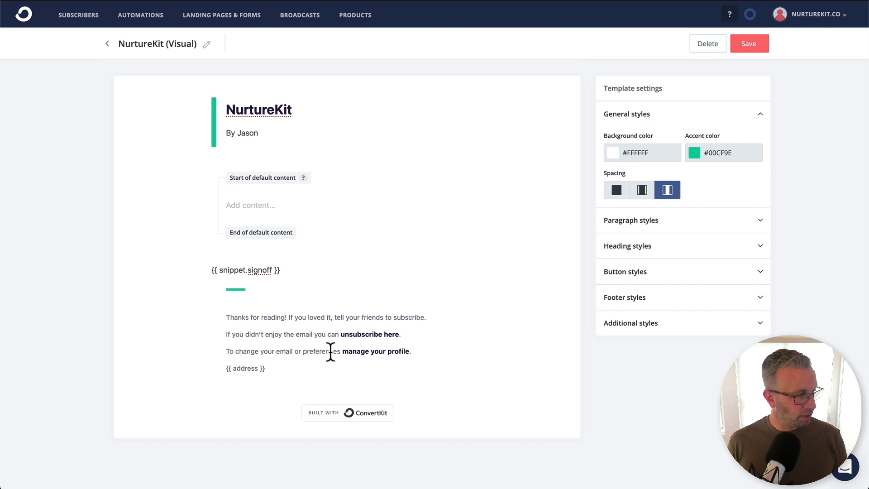
Replace the address linked to "manage your profile" in the footer with the copied SmartSubscriber subscriber management link.
double_click(358, 352)
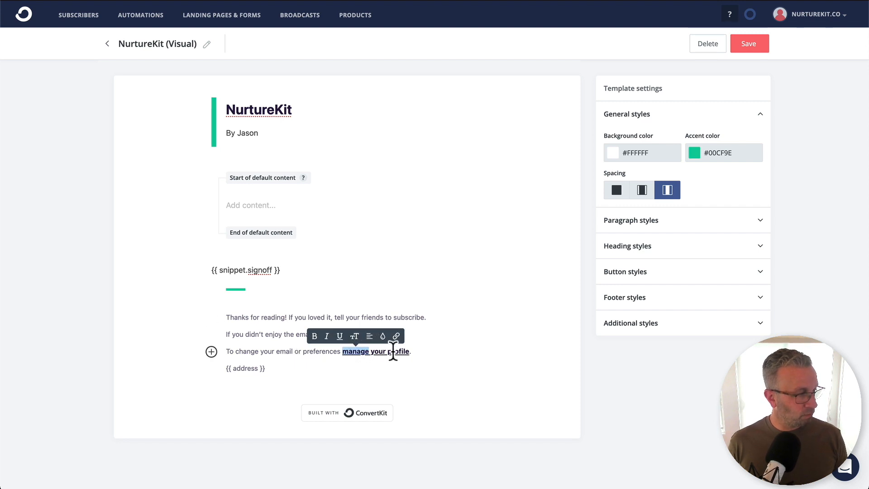
left_click(407, 352)
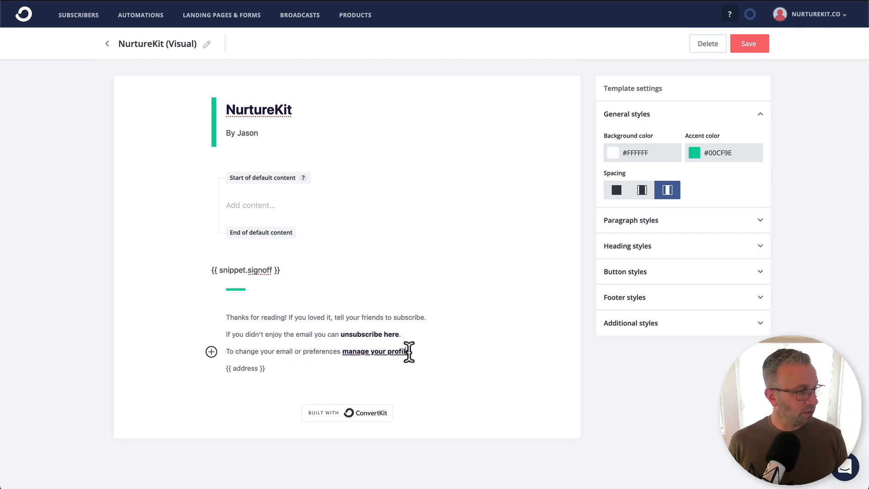
left_click_drag(410, 352, 343, 352)
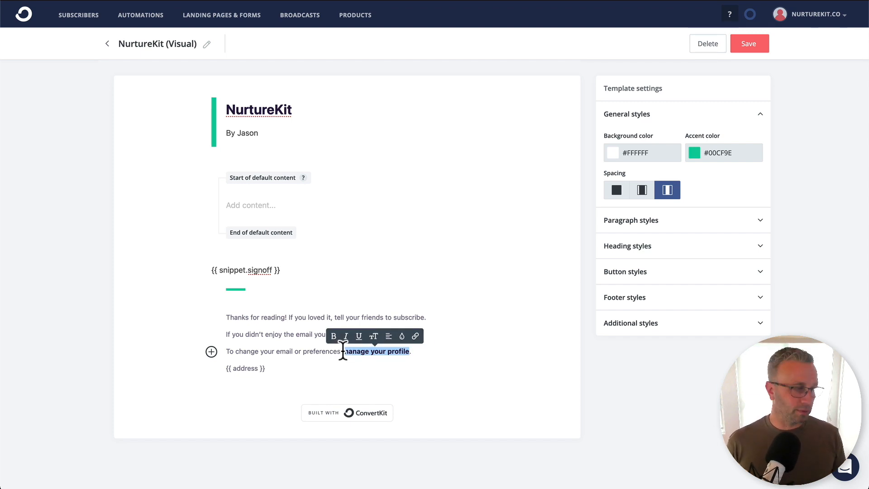
left_click(416, 336)
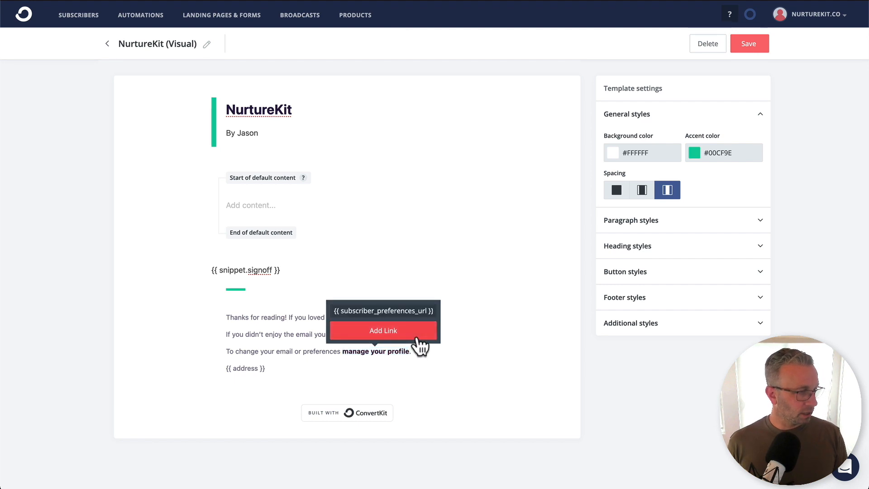
triple_click(391, 311)
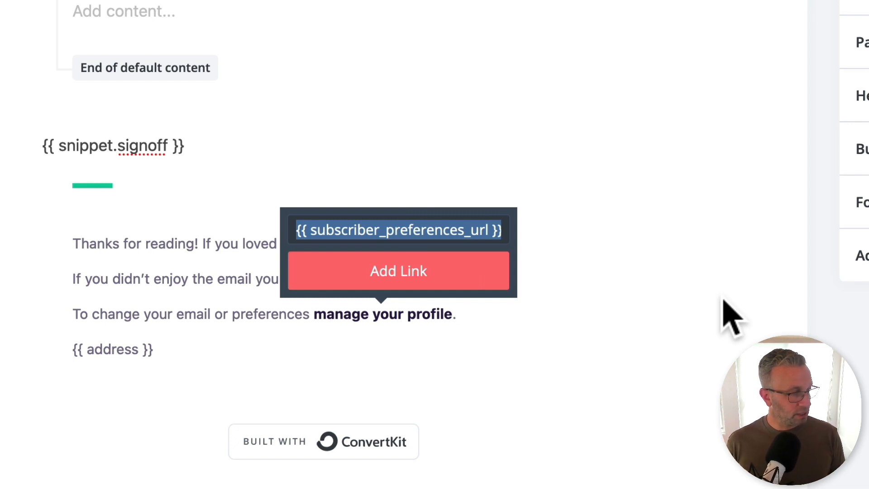
key("super+v")
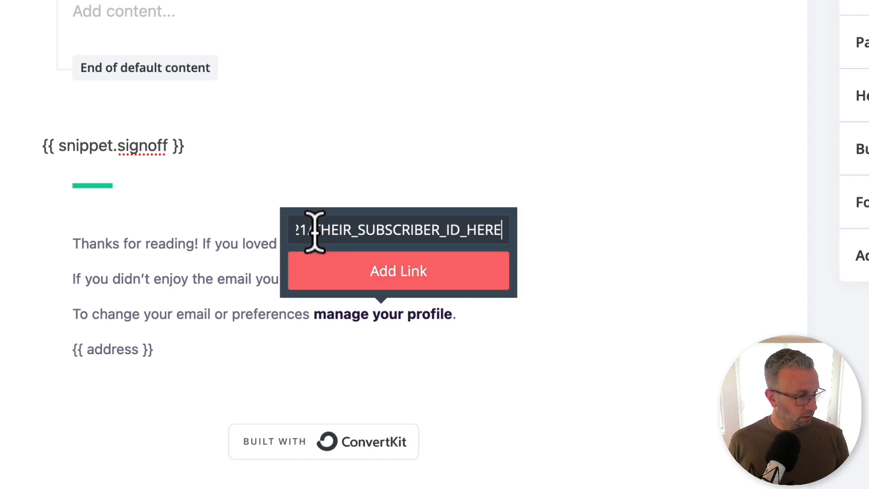
Replace the THEIR_SUBSCRIBER_ID_HERE placeholder in the "manage your profile" link with {{ subscriber.id }} and apply the link.
left_click_drag(314, 230, 625, 231)
key("BackSpace")
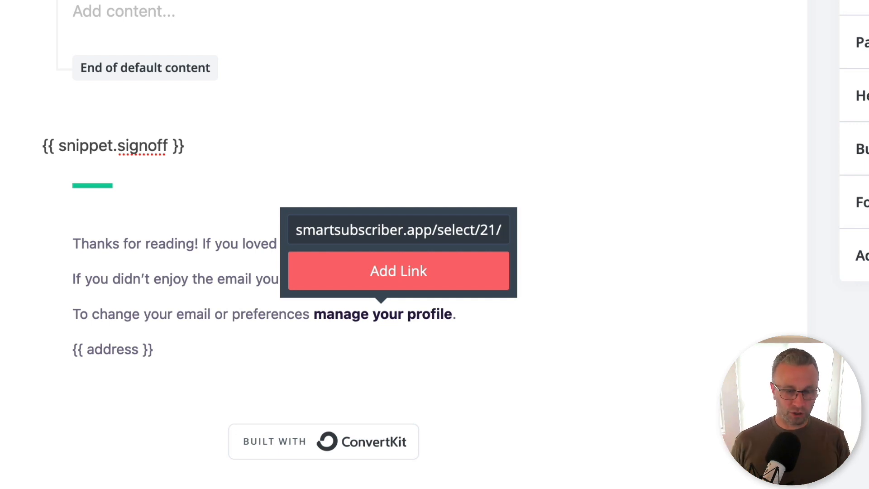
type("{{")
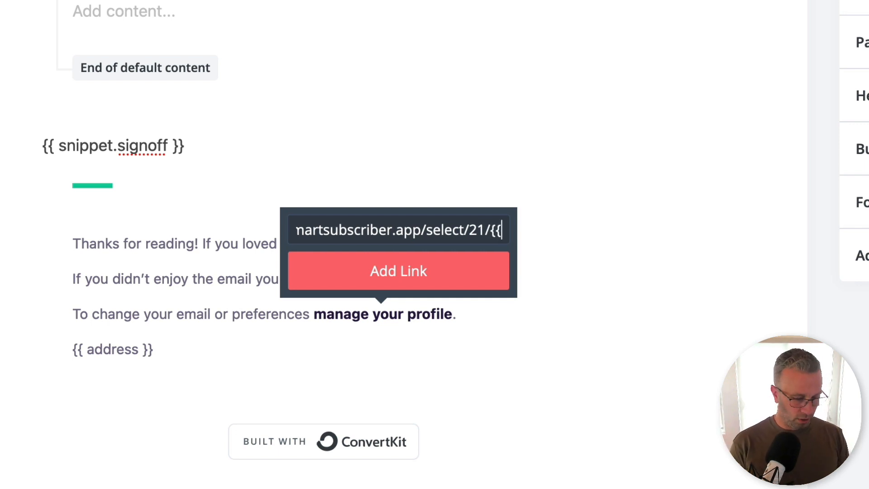
type(" subscriber")
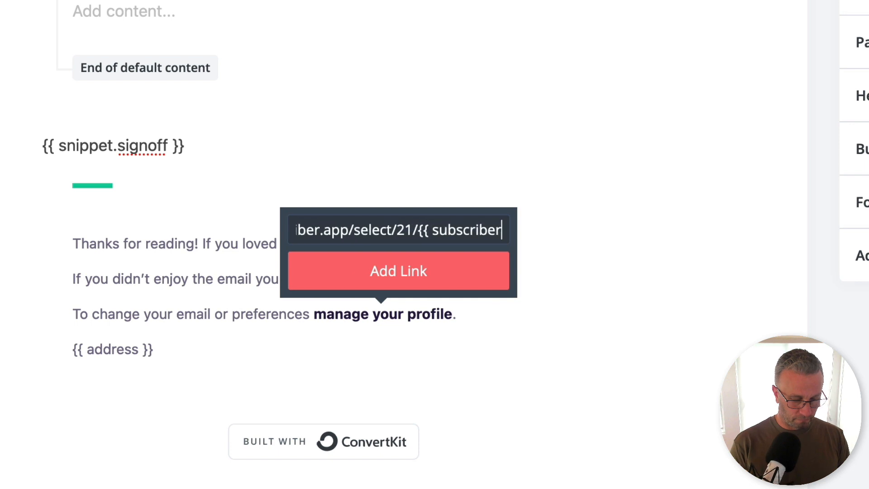
type(".id }}")
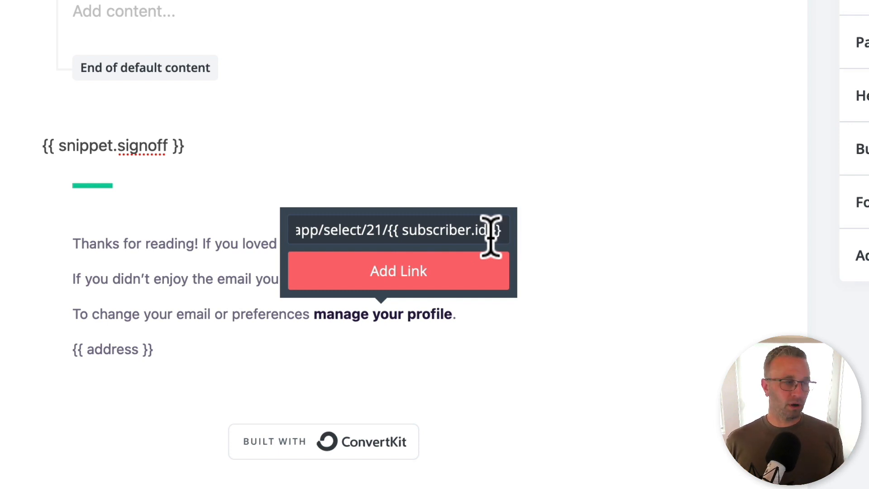
left_click(451, 273)
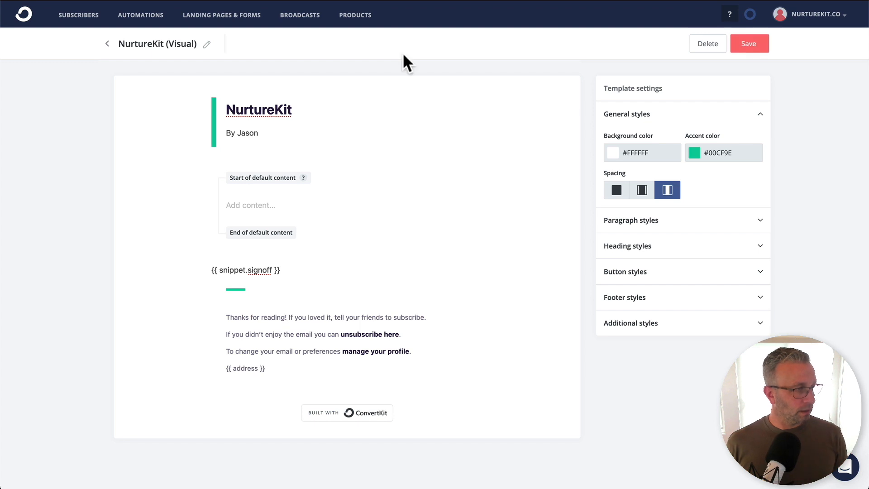
Open the NK Branded Template from the email templates and search its page for "pref" to locate the preferences link.
left_click(811, 16)
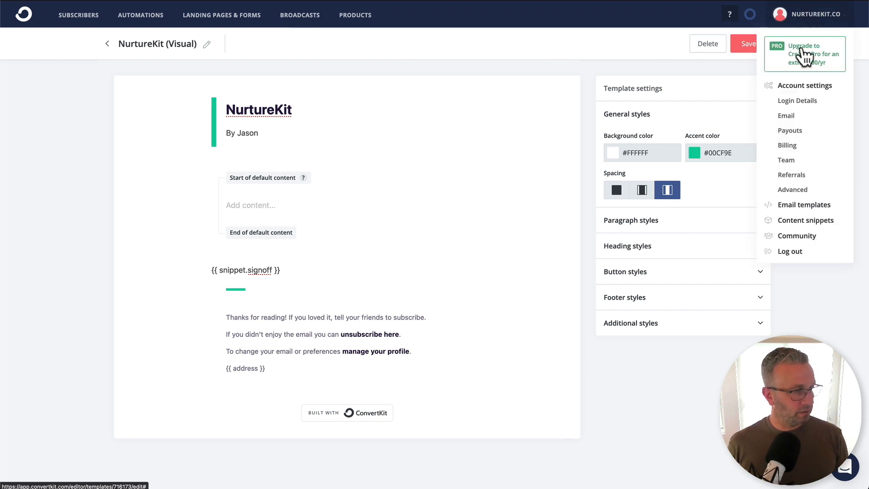
left_click(798, 203)
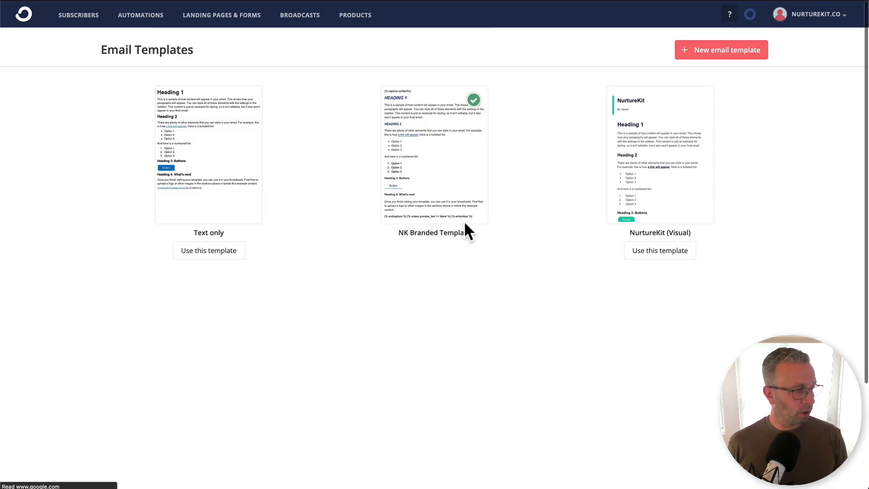
left_click(431, 145)
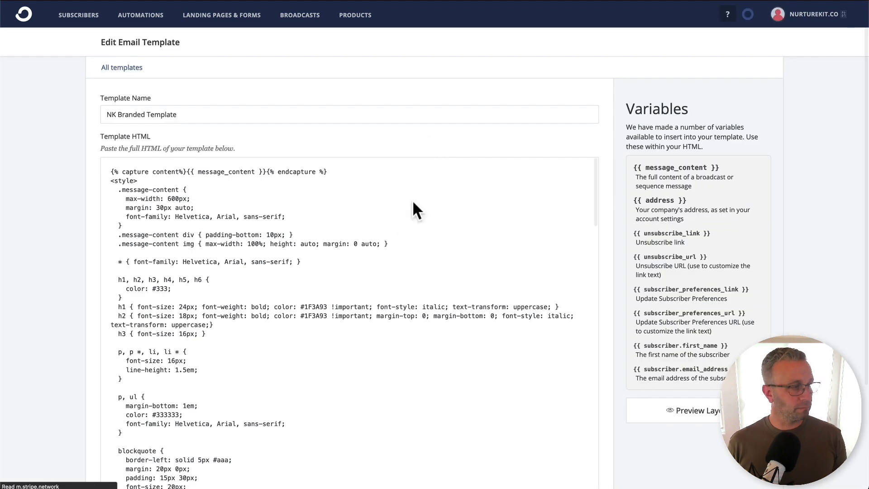
scroll(410, 311, "down", 15)
scroll(410, 267, "up", 10)
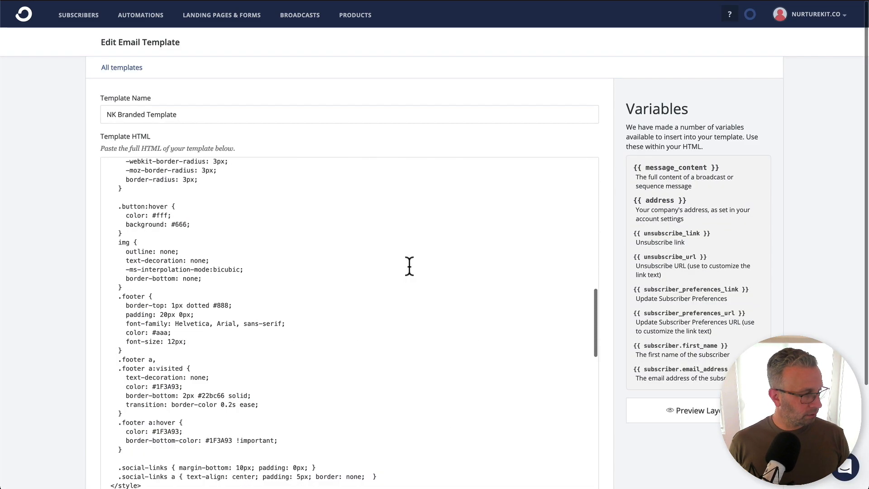
key("ctrl+f")
type("pref")
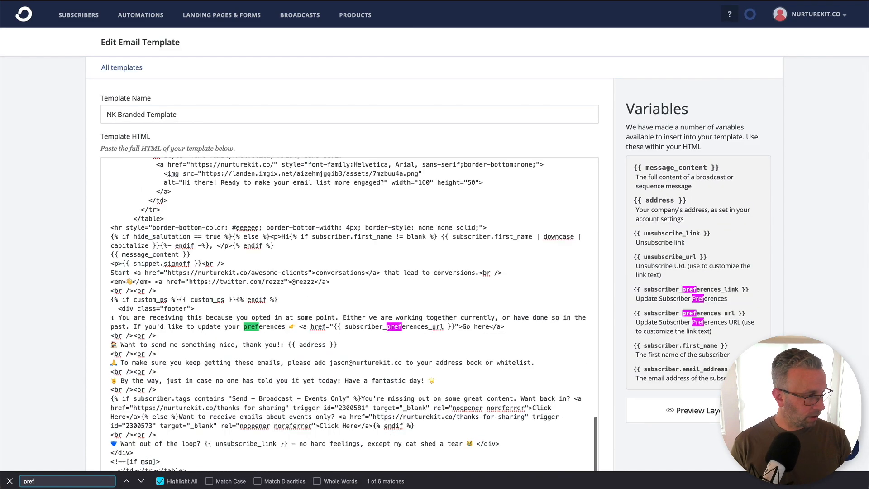
left_click(332, 327)
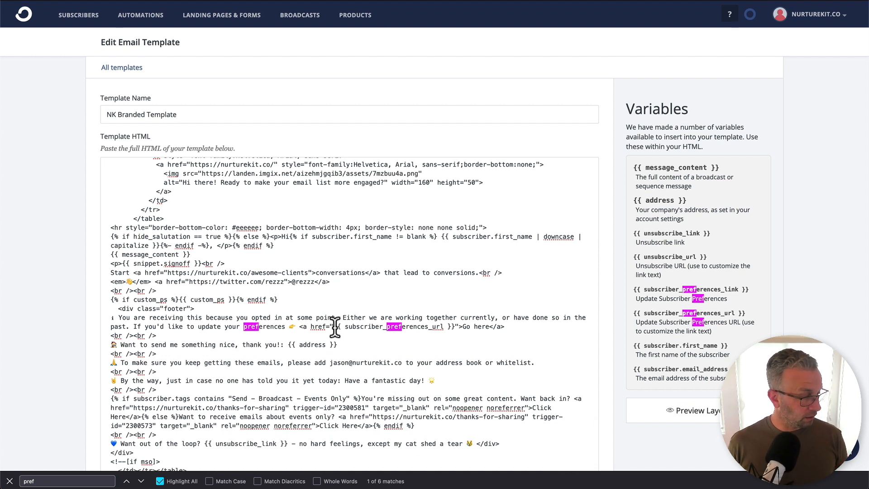
left_click_drag(334, 326, 452, 326)
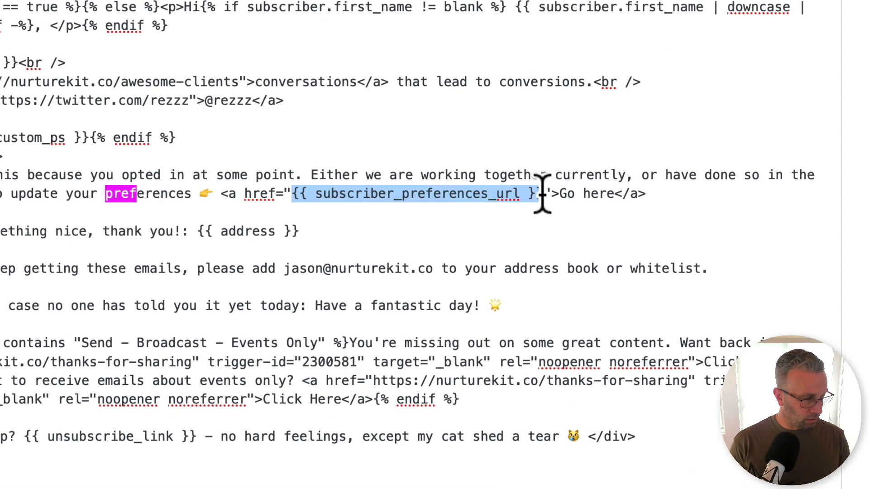
type("a")
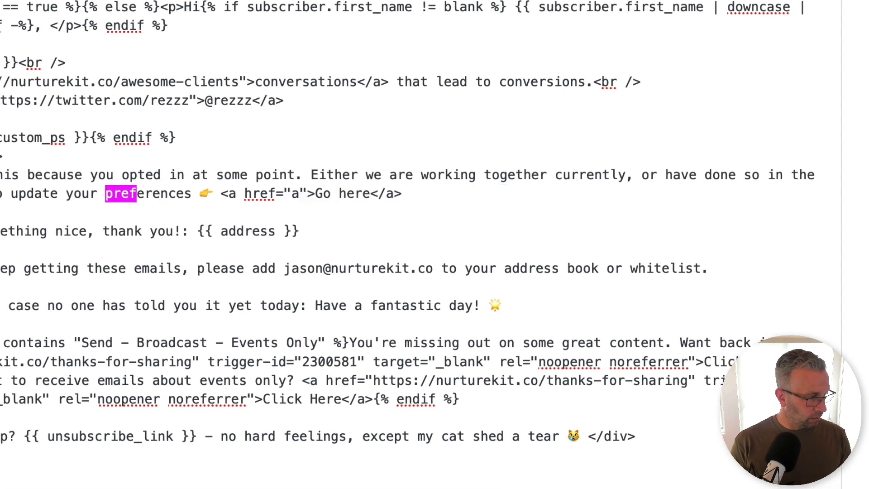
key("BackSpace")
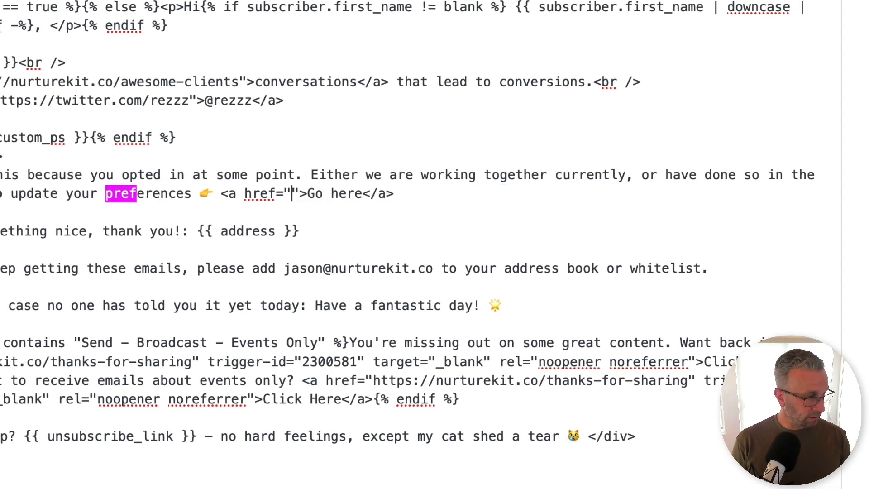
type("https://smartsubscriber.app/select/21/THEIR_SUBSCRIBER_ID_HERE")
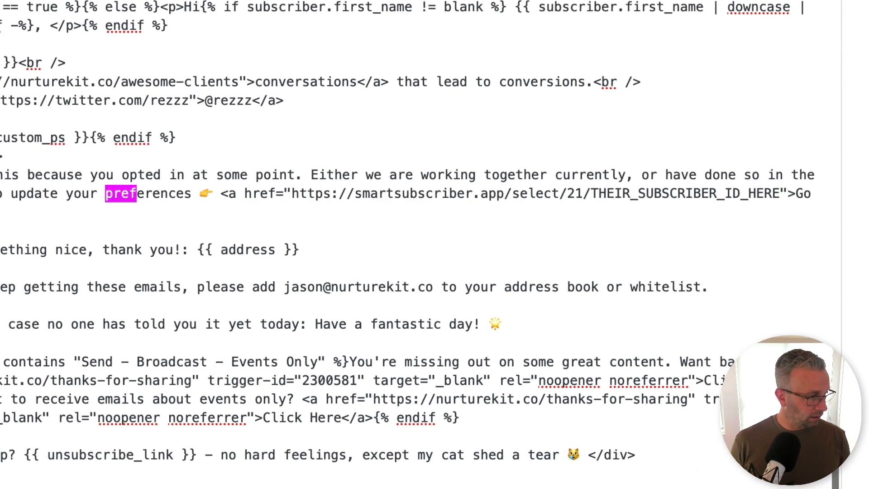
Replace the THEIR_SUBSCRIBER_ID_HERE placeholder in the "Go here" link with {{ subscriber.id }} and save the NK Branded Template.
left_click(592, 195, "shift")
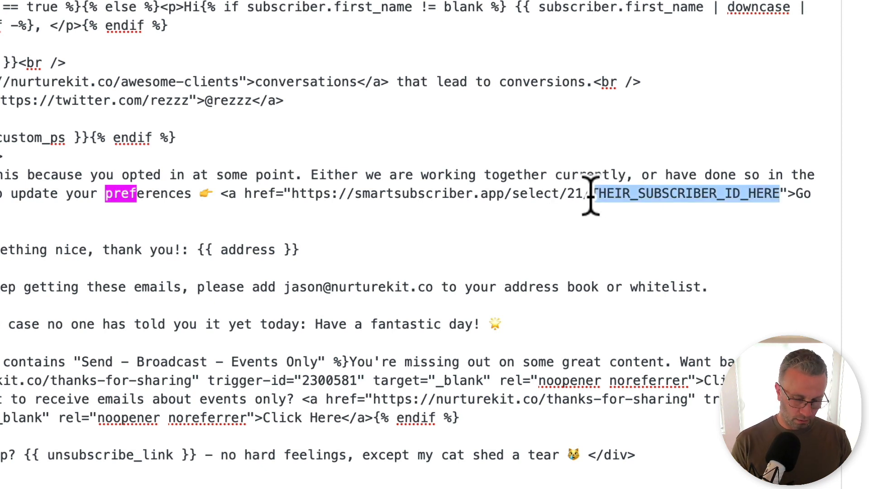
key("BackSpace")
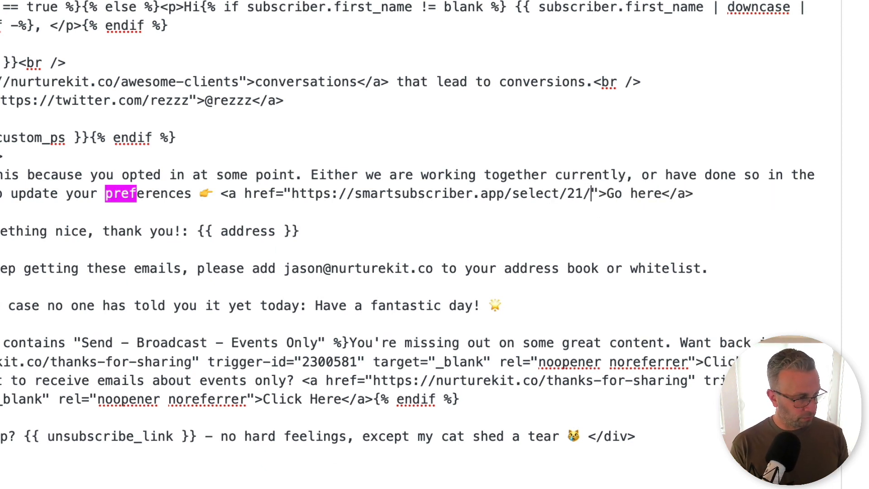
type("{{ ")
type("subscriber.i")
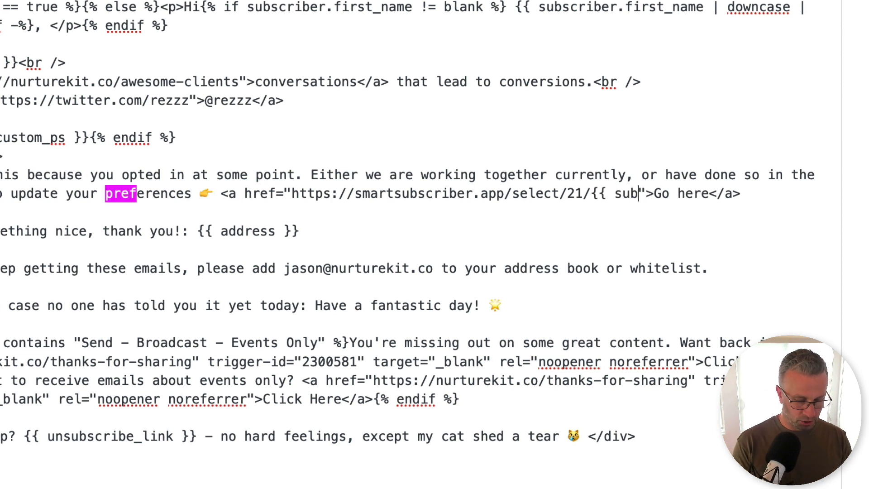
type("d }}")
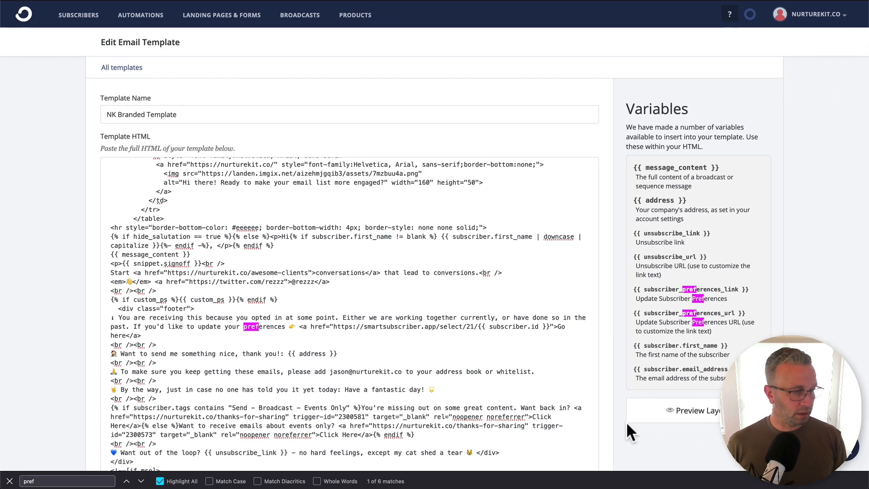
scroll(626, 422, "down", 5)
left_click(743, 394)
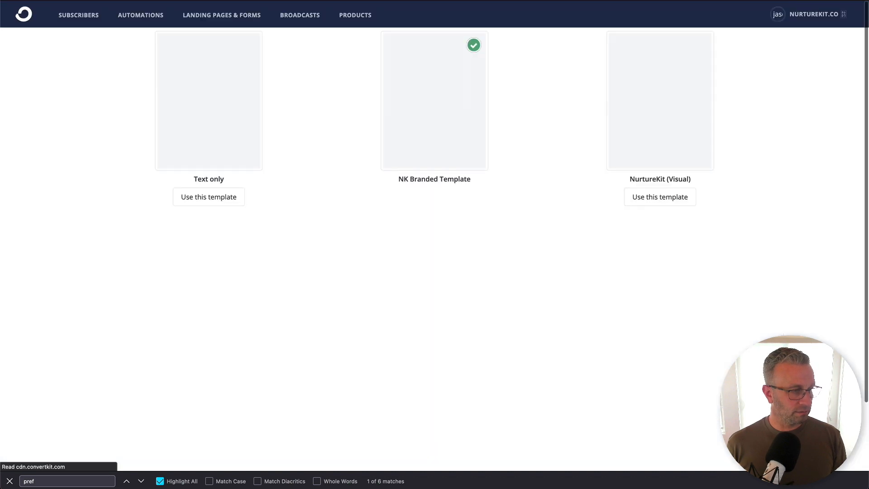